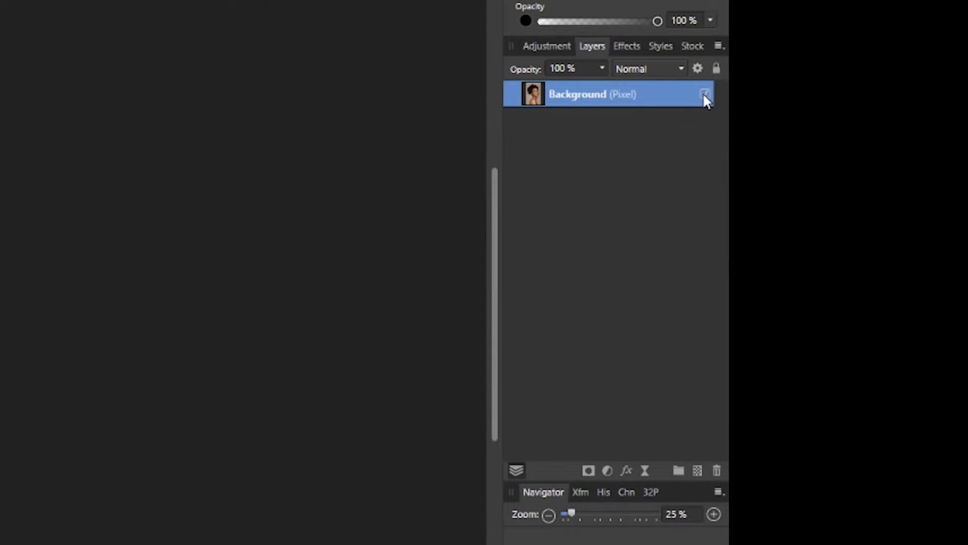
- Duplicate the Background layer and make the upper copy the active layer
{"action": "left_click_drag", "start_coordinate": [689, 99], "coordinate": [669, 92]}
{"action": "key", "text": "ctrl+j"}
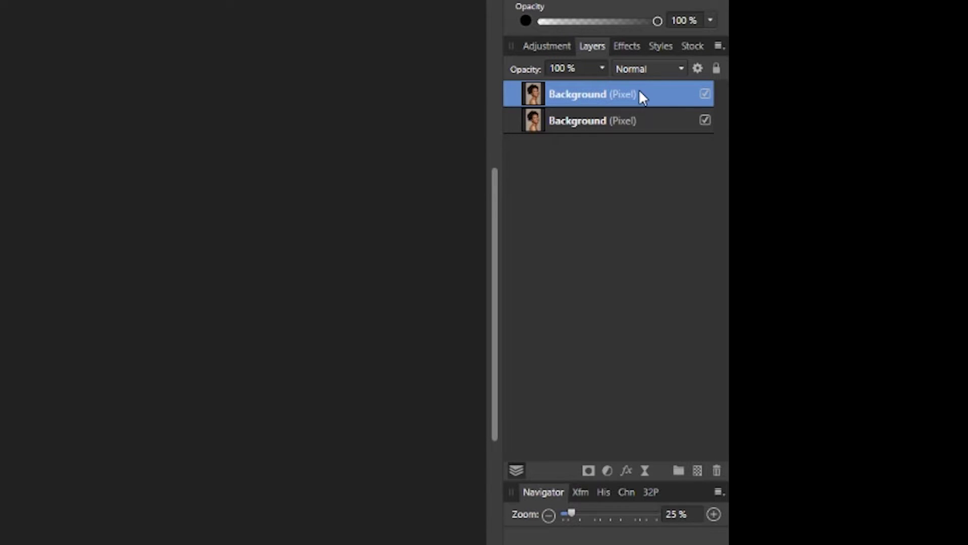
{"action": "left_click", "coordinate": [648, 122]}
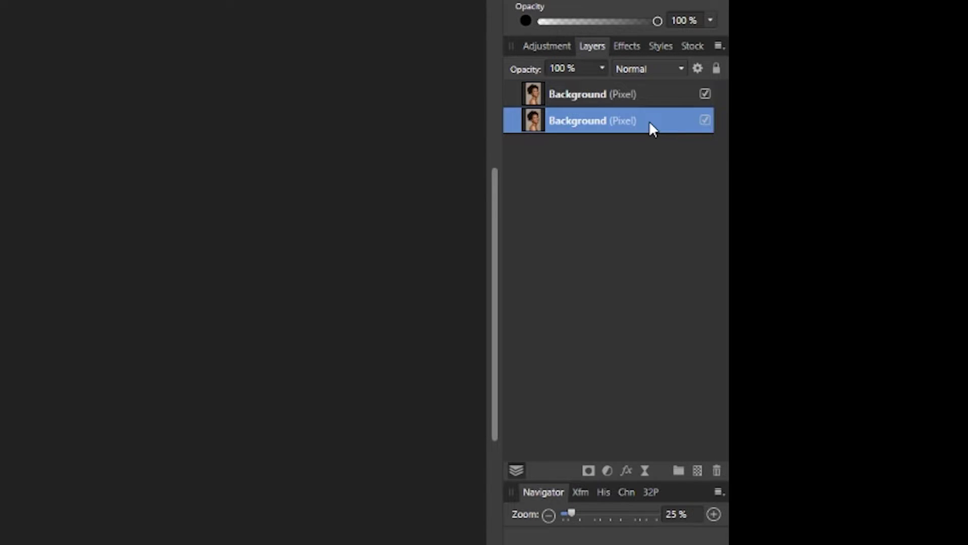
{"action": "left_click", "coordinate": [655, 96]}
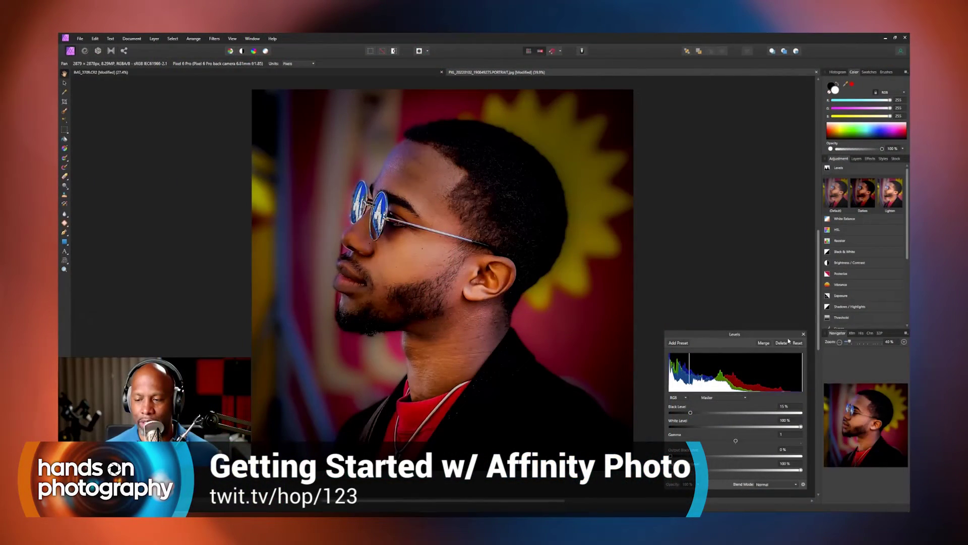
{"action": "left_click", "coordinate": [803, 334]}
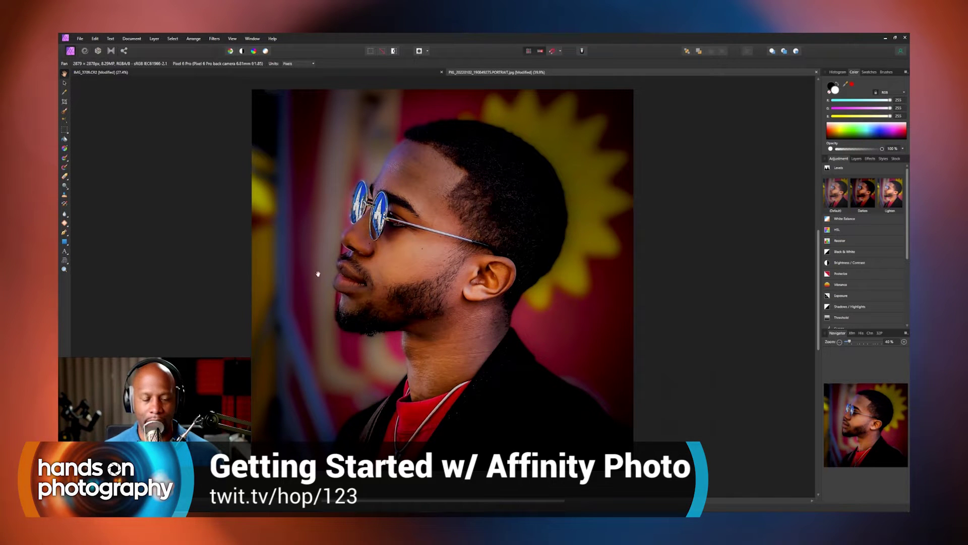
{"action": "key", "text": "ctrl+z"}
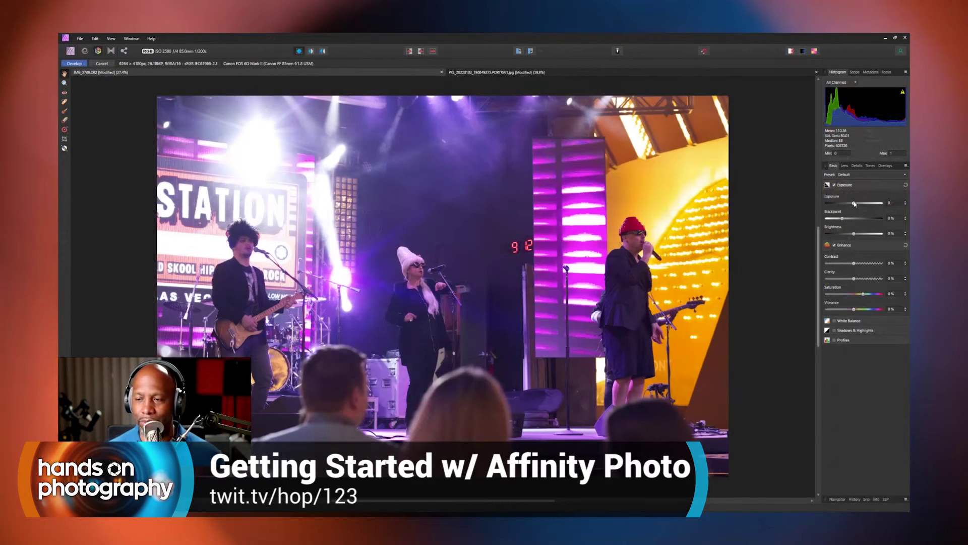
{"action": "mouse_move", "coordinate": [852, 204]}
{"action": "left_mouse_down"}
{"action": "mouse_move", "coordinate": [871, 202]}
{"action": "mouse_move", "coordinate": [842, 219]}
{"action": "left_mouse_up"}
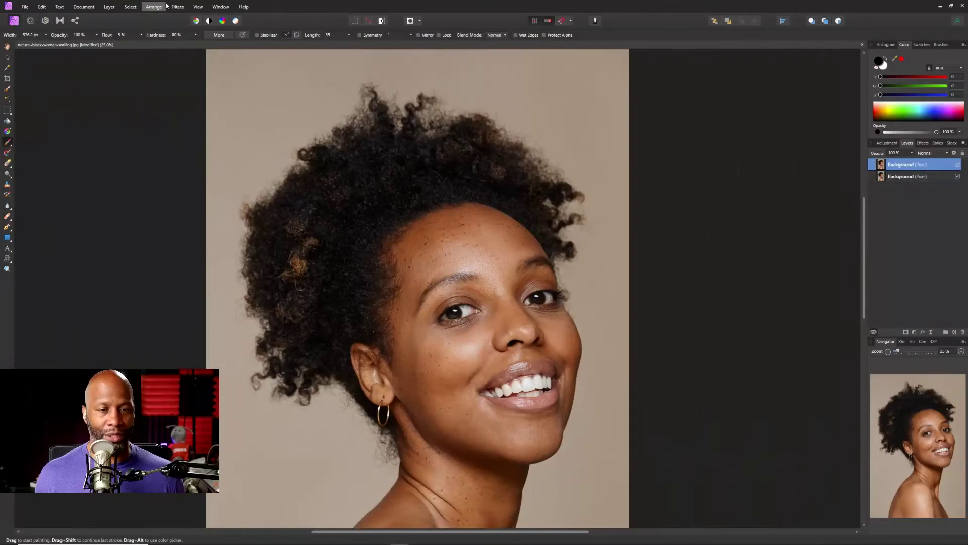
- Start the Frequency Separation filter on the upper Background copy and move its dialog over the photo
{"action": "left_click", "coordinate": [177, 7]}
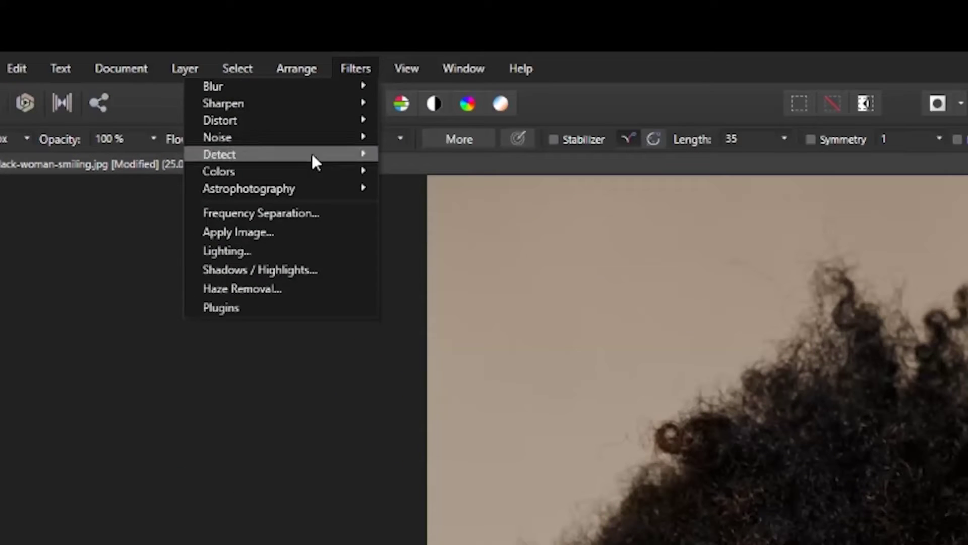
{"action": "left_click", "coordinate": [325, 212]}
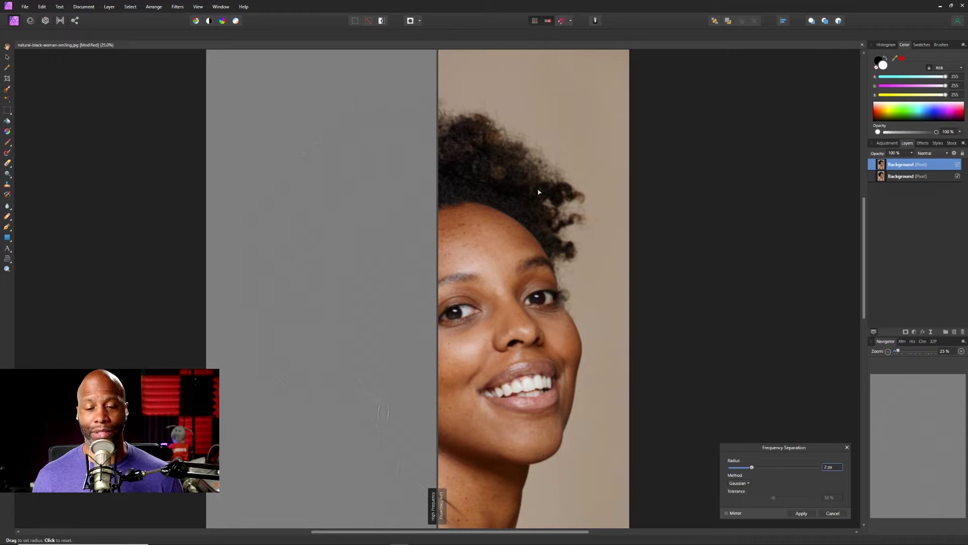
{"action": "scroll", "coordinate": [517, 412], "scroll_direction": "down", "scroll_amount": 2}
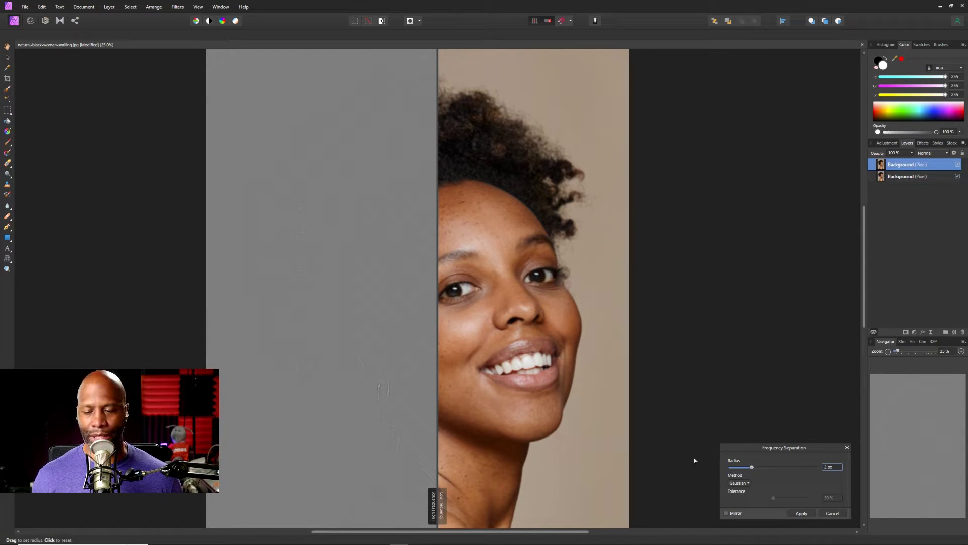
{"action": "left_click_drag", "start_coordinate": [758, 449], "coordinate": [554, 123]}
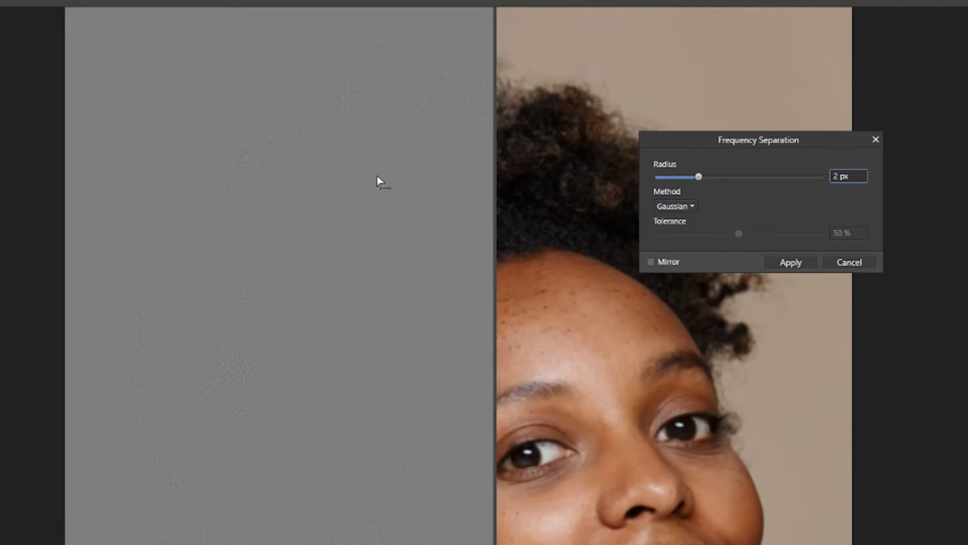
- Apply the frequency separation with a radius of 3.6 px and the Gaussian method
{"action": "left_click_drag", "start_coordinate": [700, 177], "coordinate": [629, 185]}
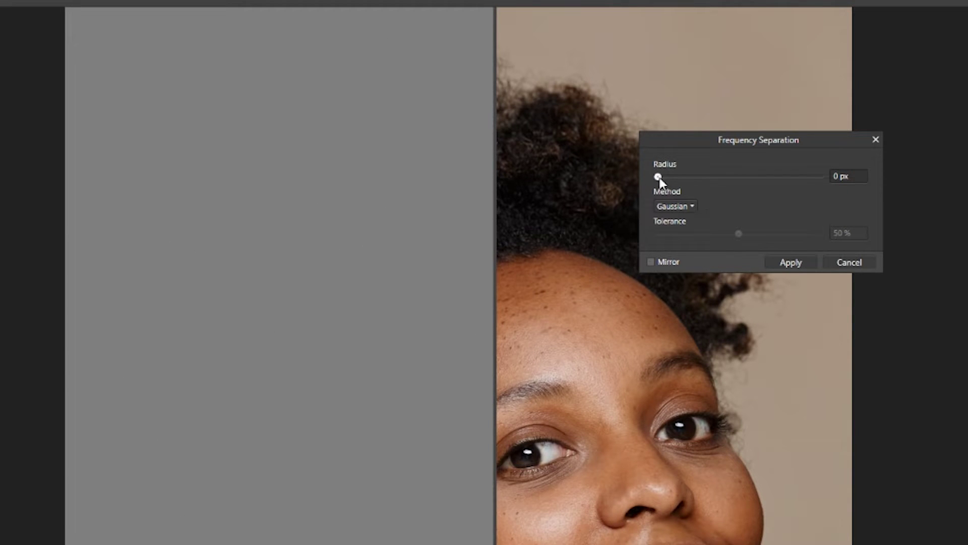
{"action": "left_click_drag", "start_coordinate": [658, 177], "coordinate": [803, 178]}
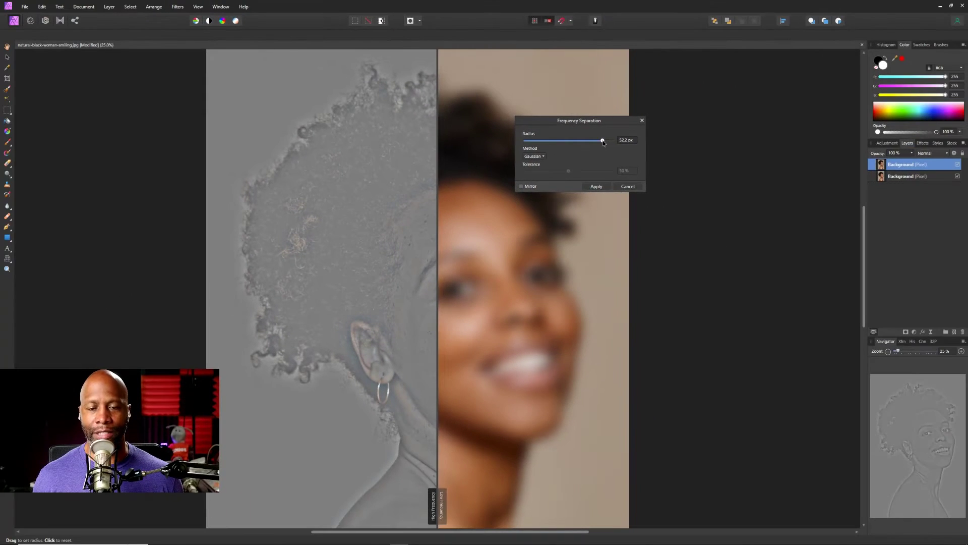
{"action": "left_click_drag", "start_coordinate": [603, 140], "coordinate": [553, 141]}
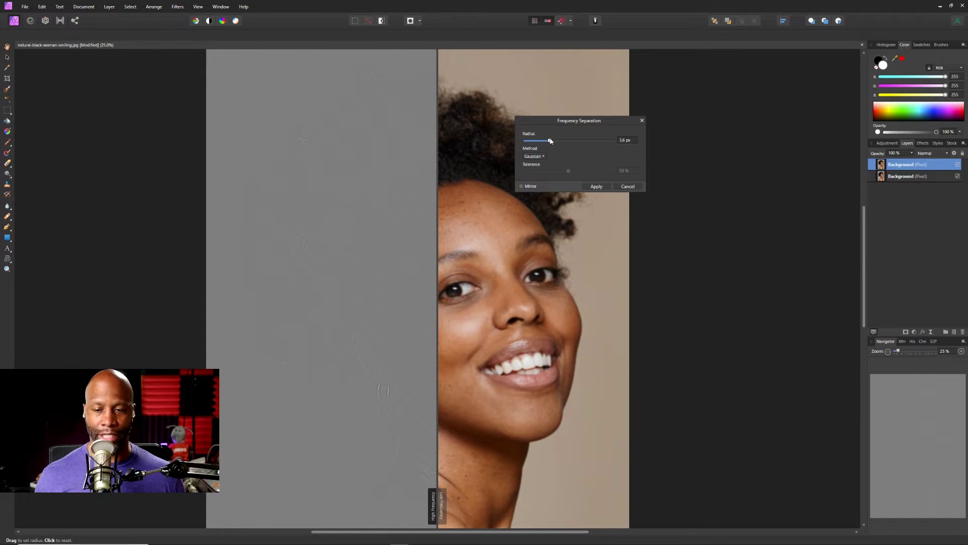
{"action": "left_click", "coordinate": [545, 156]}
{"action": "left_click", "coordinate": [544, 158]}
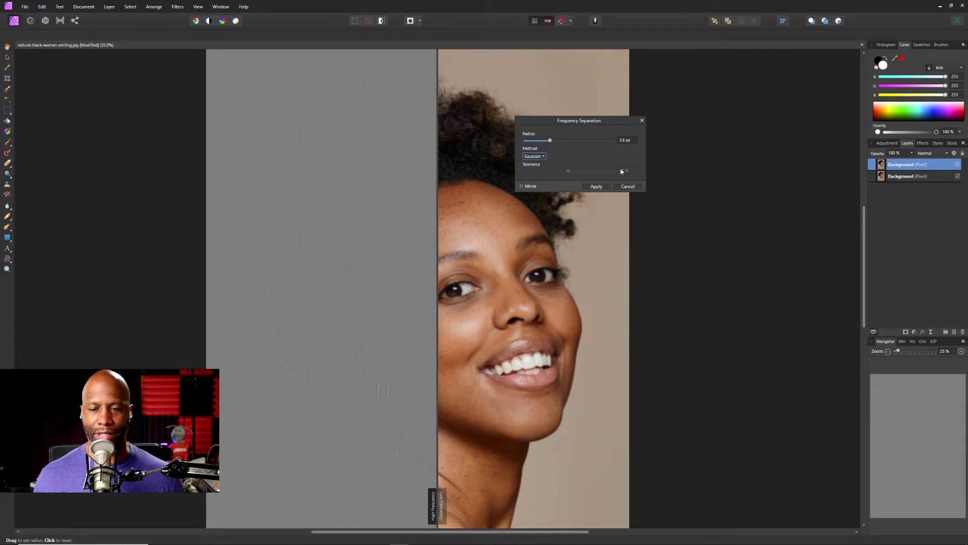
{"action": "left_click", "coordinate": [540, 157]}
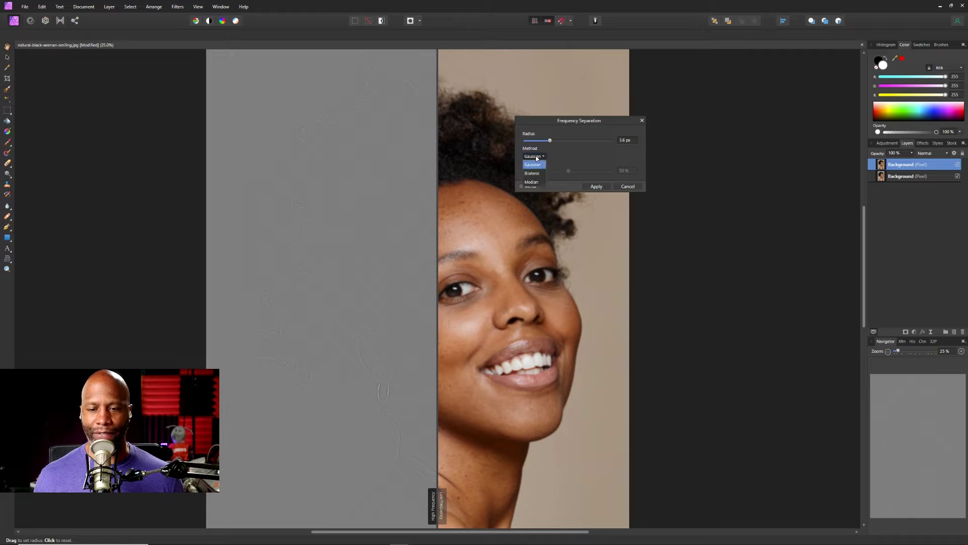
{"action": "left_click", "coordinate": [536, 157]}
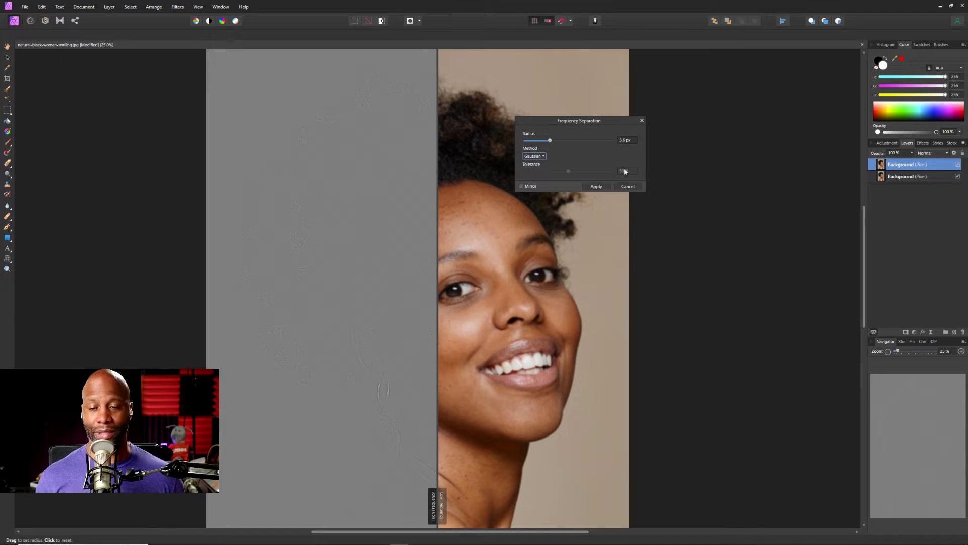
{"action": "left_click", "coordinate": [596, 187]}
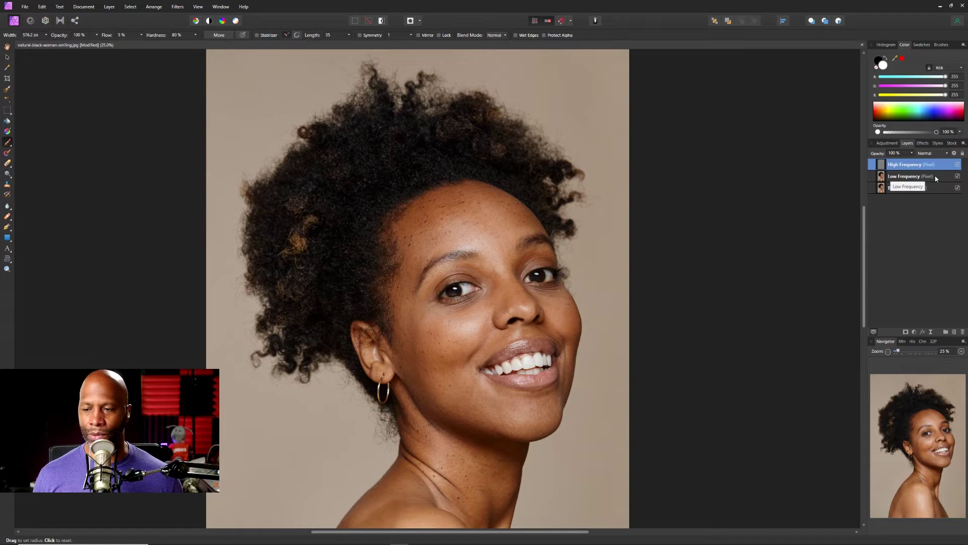
- Group the High Frequency and Low Frequency layers and expand the group to show its contents
{"action": "left_click", "coordinate": [935, 176], "text": "shift"}
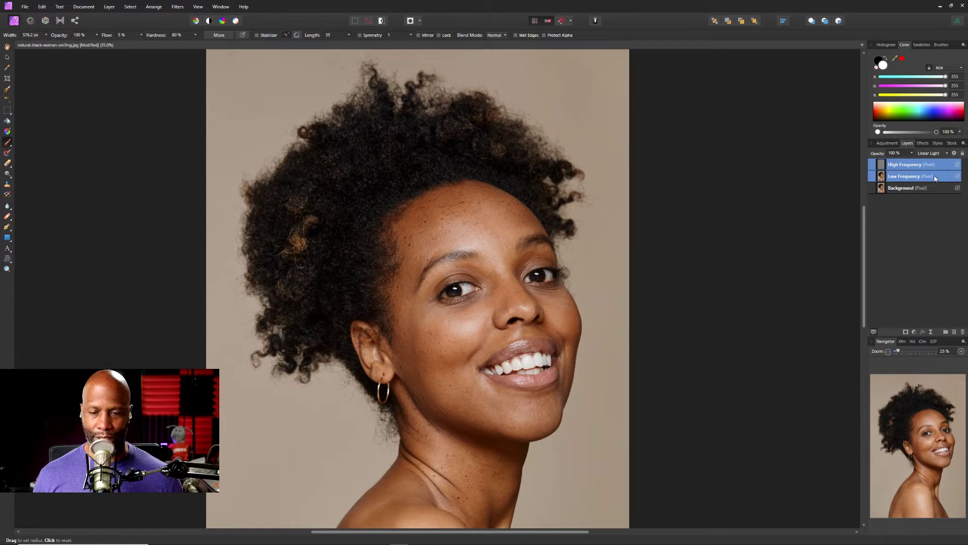
{"action": "key", "text": "ctrl+g"}
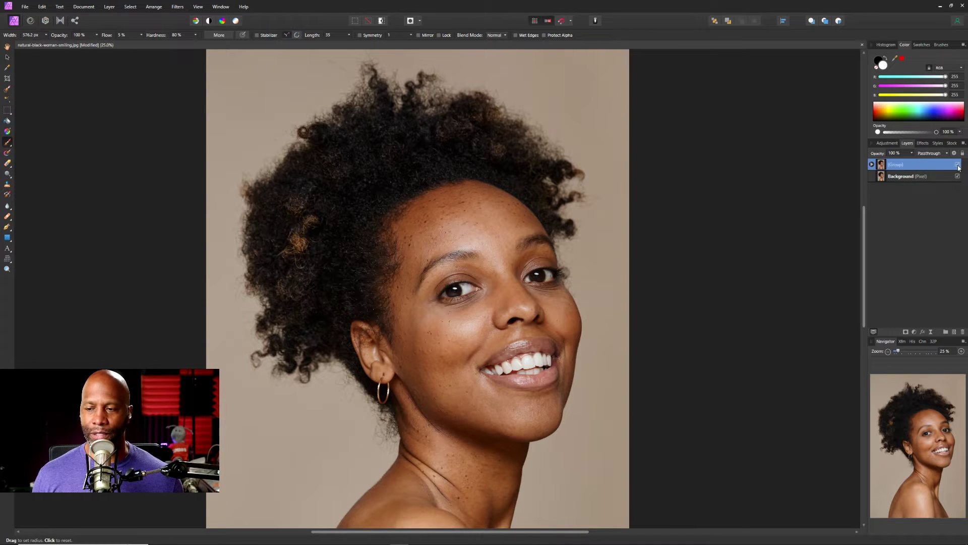
{"action": "left_click", "coordinate": [958, 165]}
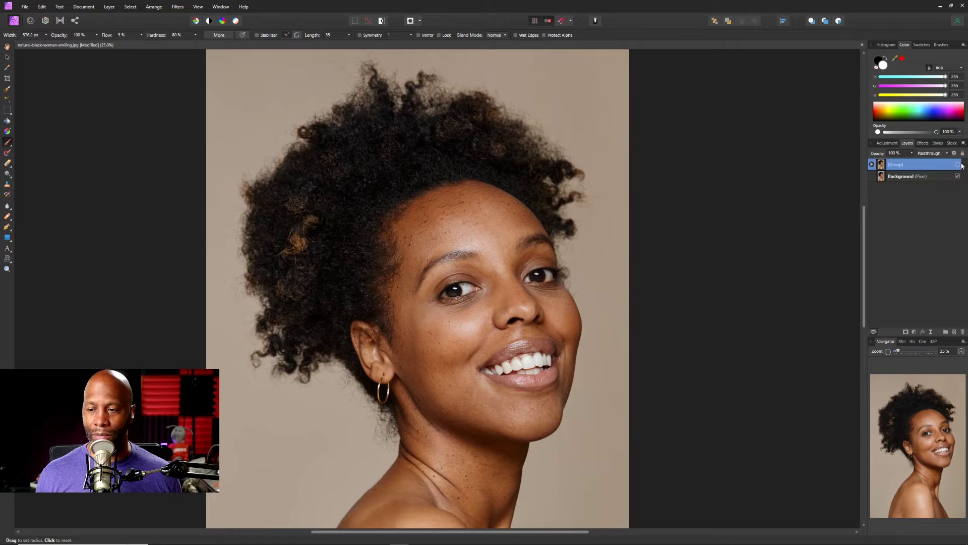
{"action": "left_click", "coordinate": [872, 165]}
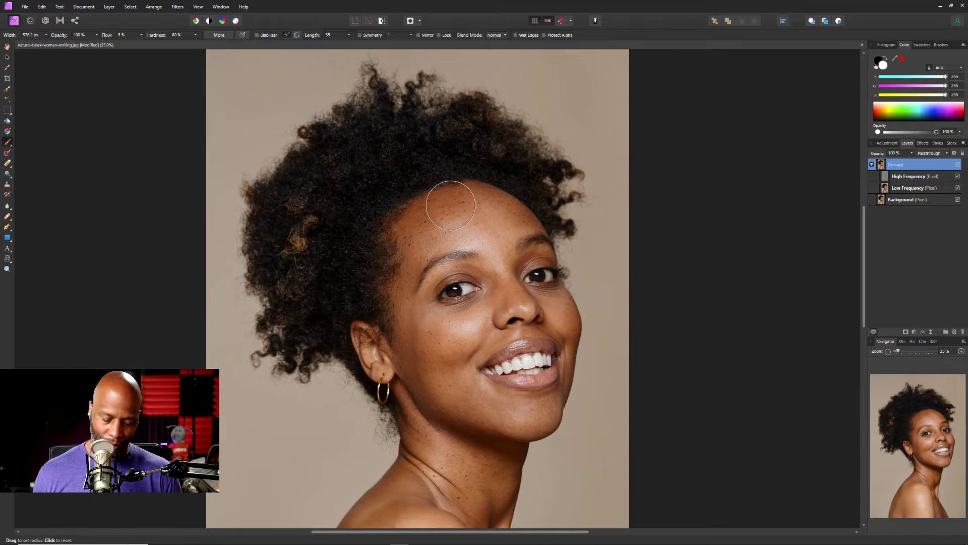
- Add a mask to the High Frequency layer inside the group
{"action": "key", "text": "ctrl+plus"}
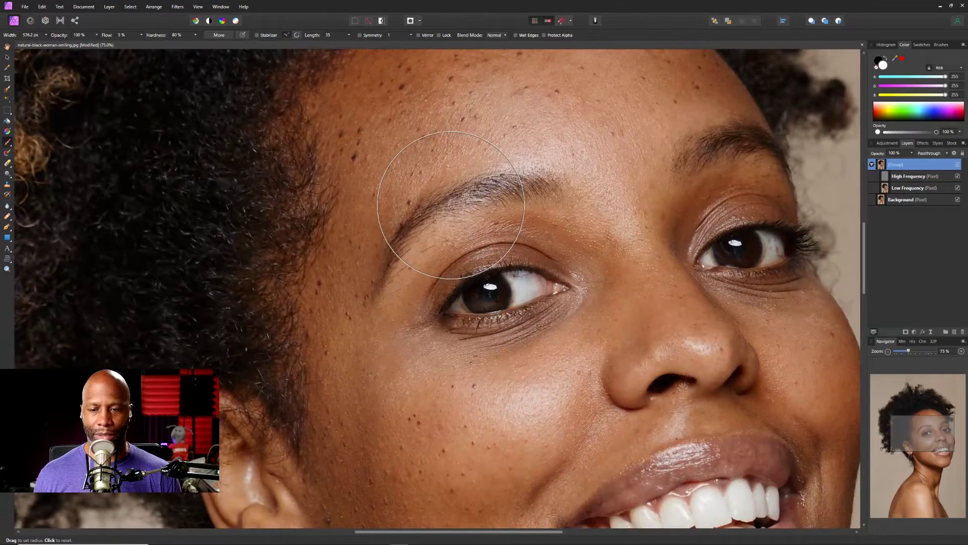
{"action": "key", "text": "ctrl+minus"}
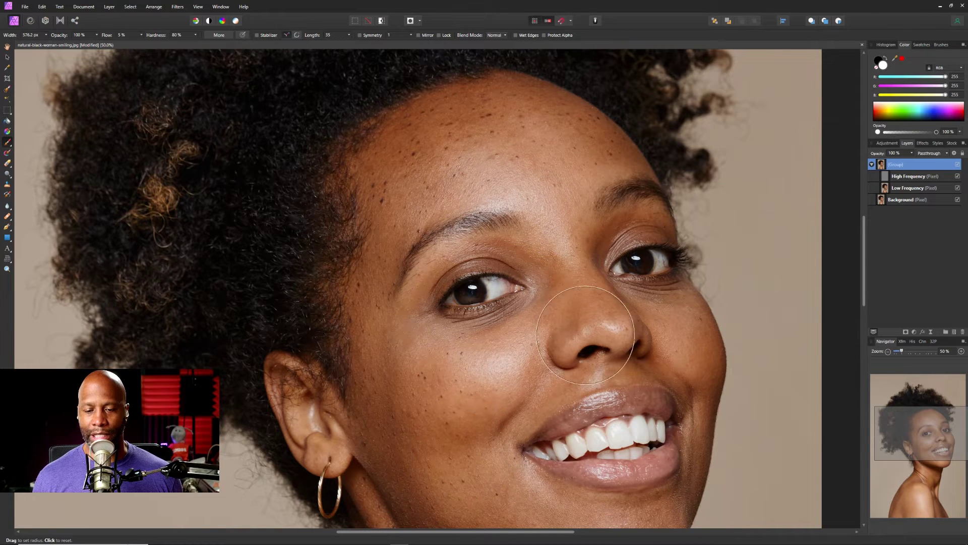
{"action": "left_click_drag", "start_coordinate": [509, 335], "coordinate": [507, 305]}
{"action": "scroll", "coordinate": [507, 305], "scroll_direction": "down", "scroll_amount": 5}
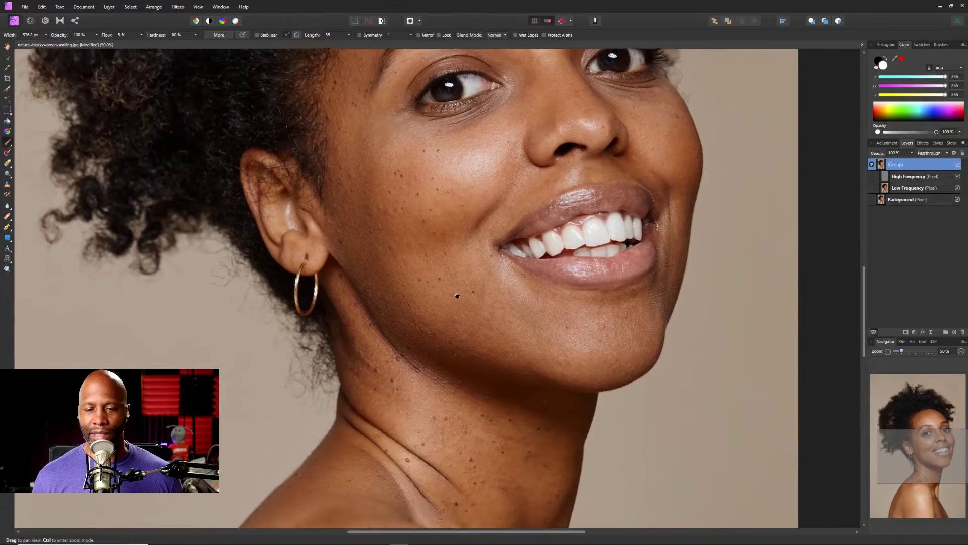
{"action": "left_click_drag", "start_coordinate": [458, 296], "coordinate": [456, 254]}
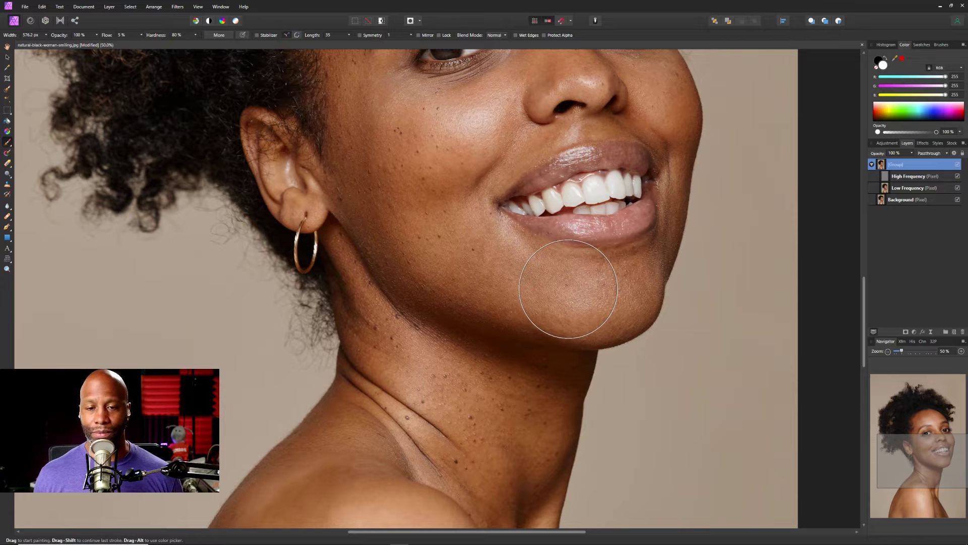
{"action": "left_click", "coordinate": [914, 177]}
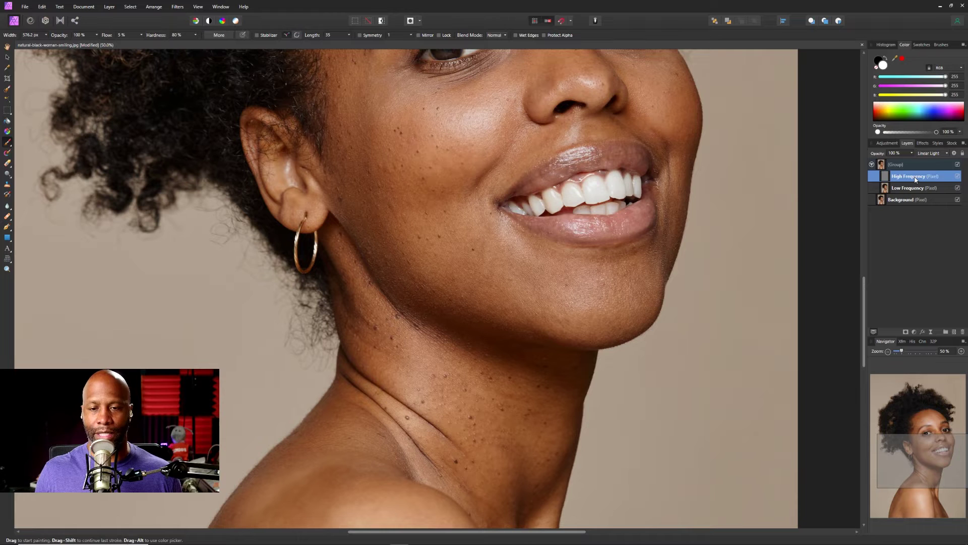
{"action": "left_click", "coordinate": [906, 332]}
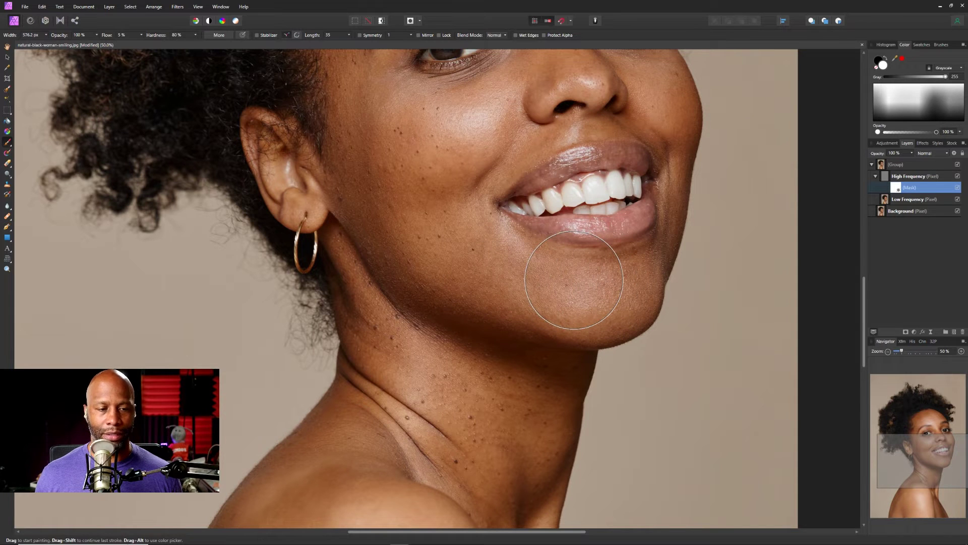
- Paint black on the High Frequency mask over the chin and set the brush hardness to 0 %
{"action": "key", "text": "x"}
{"action": "mouse_move", "coordinate": [618, 283]}
{"action": "left_mouse_down"}
{"action": "mouse_move", "coordinate": [605, 296]}
{"action": "mouse_move", "coordinate": [618, 292]}
{"action": "mouse_move", "coordinate": [530, 281]}
{"action": "mouse_move", "coordinate": [619, 277]}
{"action": "left_mouse_up"}
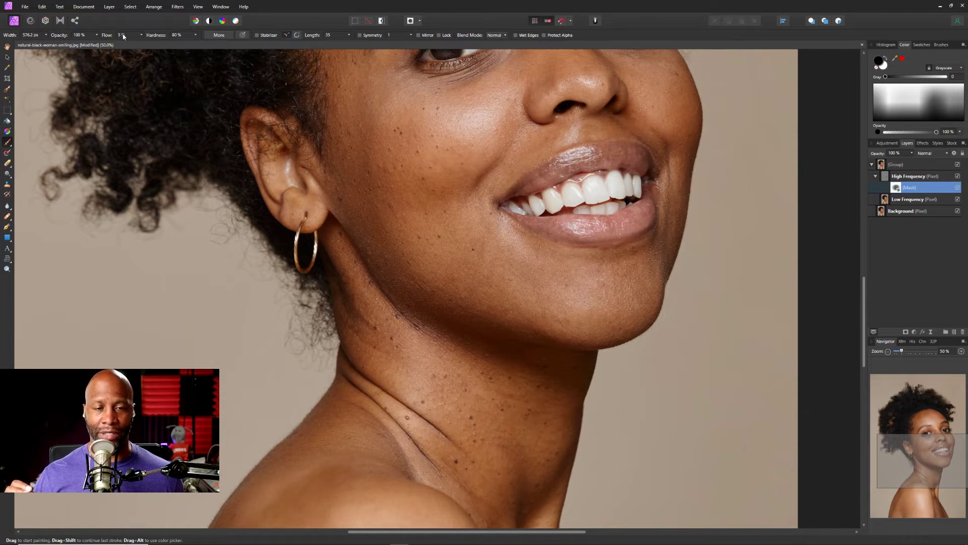
{"action": "left_click", "coordinate": [195, 35]}
{"action": "left_click_drag", "start_coordinate": [194, 46], "coordinate": [152, 49]}
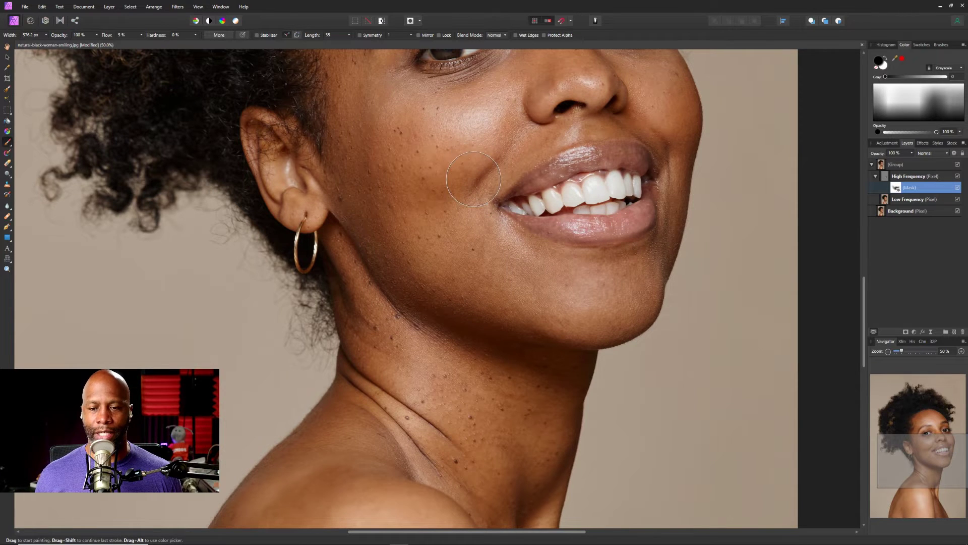
- Reduce the paint brush width to 300 px for finer mask painting
{"action": "key", "text": "bracketleft"}
{"action": "key", "text": "bracketleft"}
{"action": "key", "text": "bracketleft"}
{"action": "key", "text": "bracketleft"}
{"action": "key", "text": "bracketleft"}
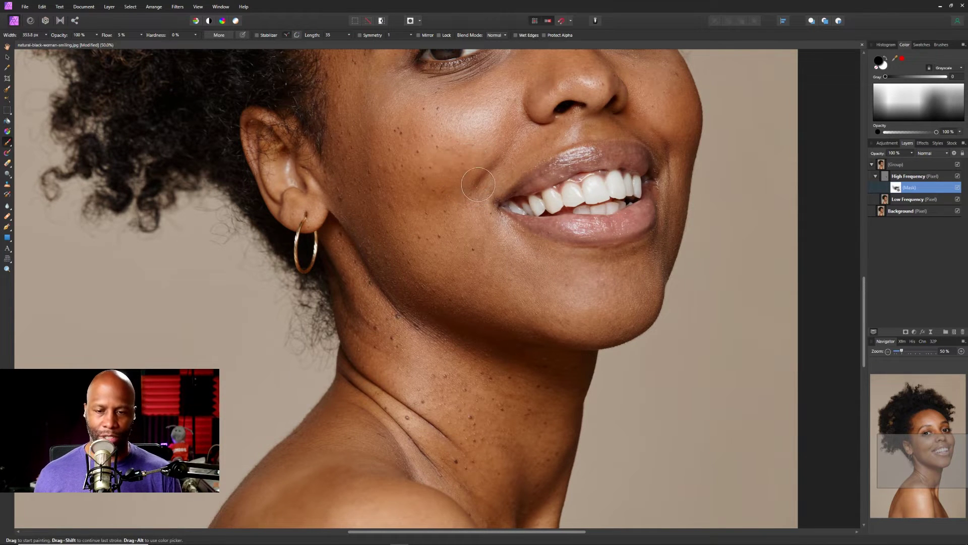
{"action": "key", "text": "bracketleft"}
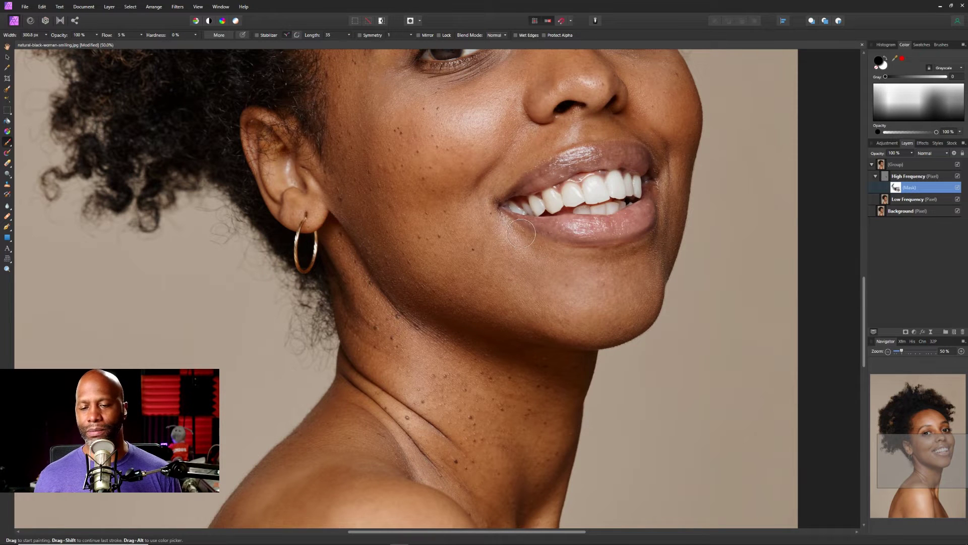
- With a 457.4 px brush, paint the High Frequency mask white on the chin and black from the chin to beside the mouth
{"action": "key", "text": "x"}
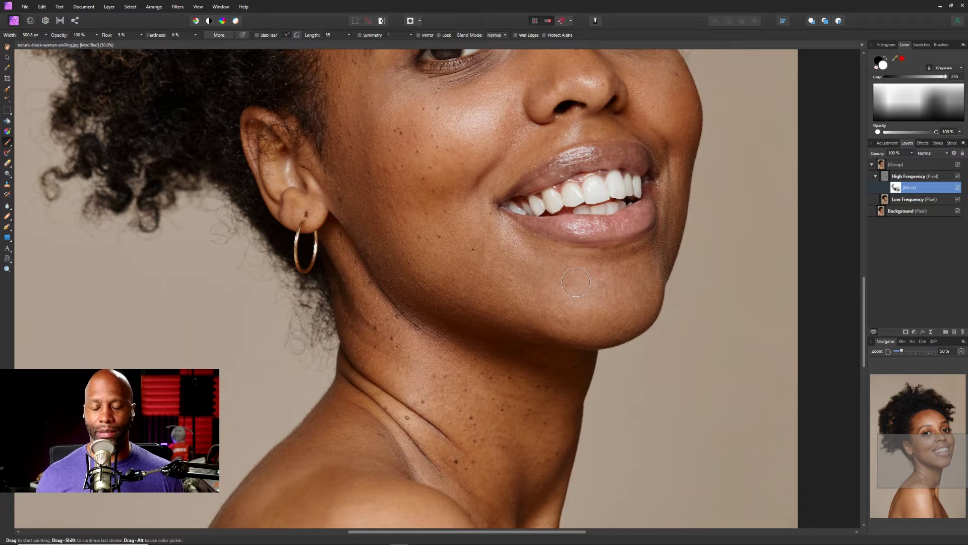
{"action": "mouse_move", "coordinate": [600, 303]}
{"action": "left_mouse_down"}
{"action": "mouse_move", "coordinate": [570, 313]}
{"action": "mouse_move", "coordinate": [588, 283]}
{"action": "mouse_move", "coordinate": [604, 311]}
{"action": "mouse_move", "coordinate": [618, 285]}
{"action": "mouse_move", "coordinate": [585, 318]}
{"action": "left_mouse_up"}
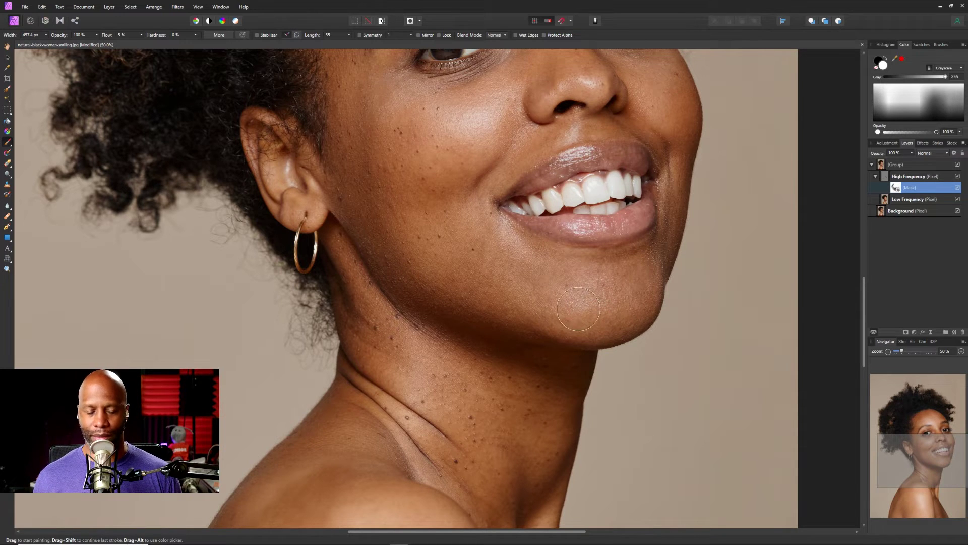
{"action": "key", "text": "x"}
{"action": "mouse_move", "coordinate": [561, 304]}
{"action": "left_mouse_down"}
{"action": "mouse_move", "coordinate": [600, 295]}
{"action": "mouse_move", "coordinate": [577, 302]}
{"action": "mouse_move", "coordinate": [597, 305]}
{"action": "mouse_move", "coordinate": [522, 266]}
{"action": "left_mouse_up"}
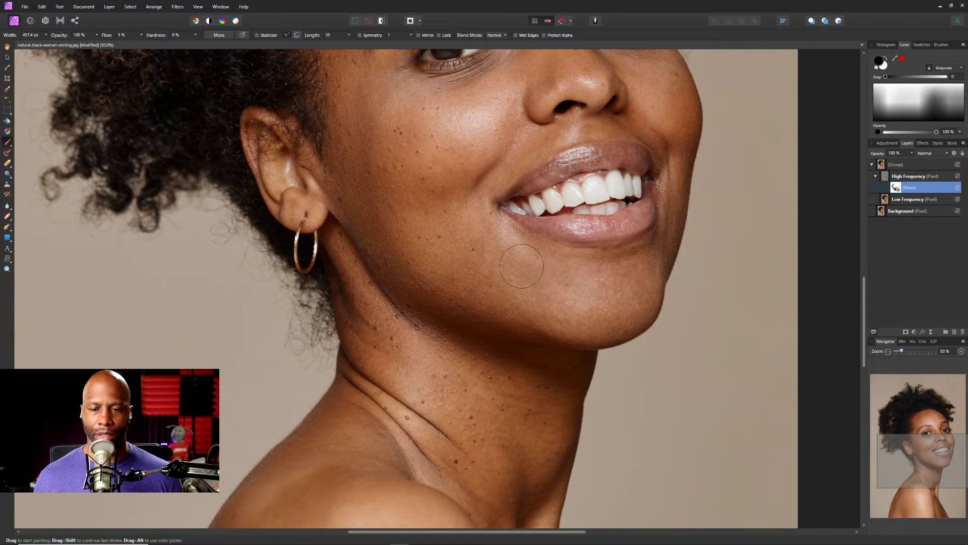
{"action": "scroll", "coordinate": [509, 242], "scroll_direction": "up", "scroll_amount": 5}
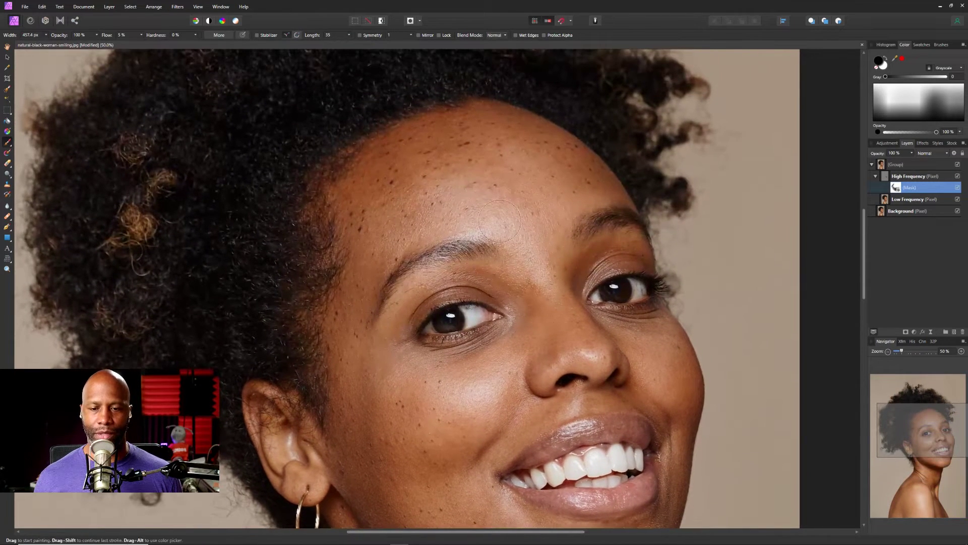
- Paint black on the High Frequency mask from the forehead down between the eyebrows at 5 % flow
{"action": "mouse_move", "coordinate": [478, 219]}
{"action": "left_mouse_down"}
{"action": "mouse_move", "coordinate": [538, 234]}
{"action": "mouse_move", "coordinate": [529, 240]}
{"action": "mouse_move", "coordinate": [545, 283]}
{"action": "left_mouse_up"}
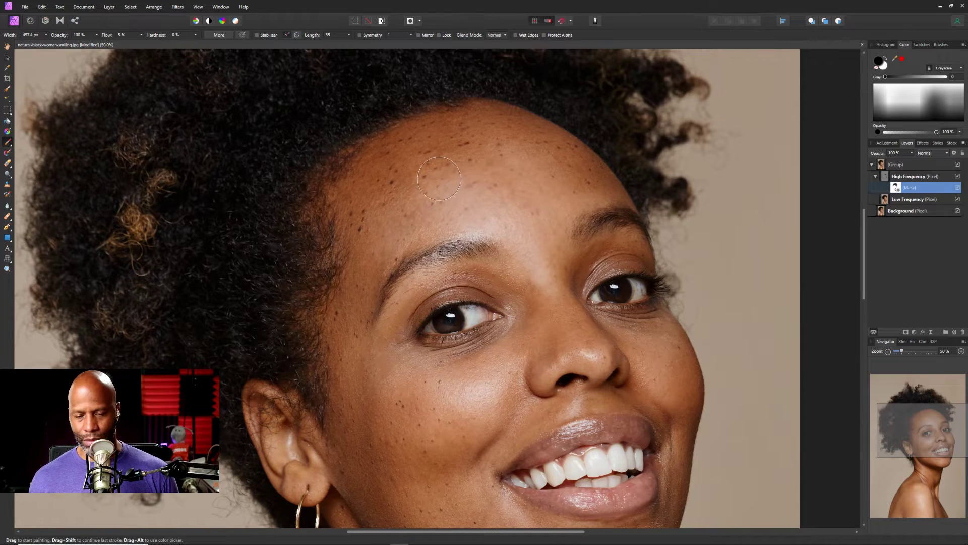
{"action": "scroll", "coordinate": [514, 225], "scroll_direction": "down", "scroll_amount": 3}
{"action": "scroll", "coordinate": [514, 225], "scroll_direction": "up", "scroll_amount": 1}
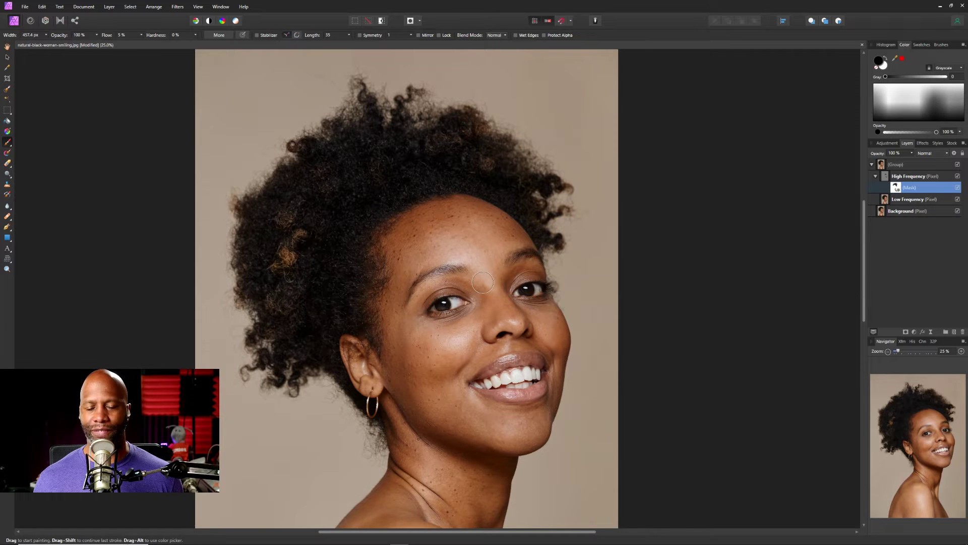
- Raise the brush flow to 37 % and its width to 920 px, and paint black on the mask over the forehead and lower face
{"action": "left_click", "coordinate": [141, 37]}
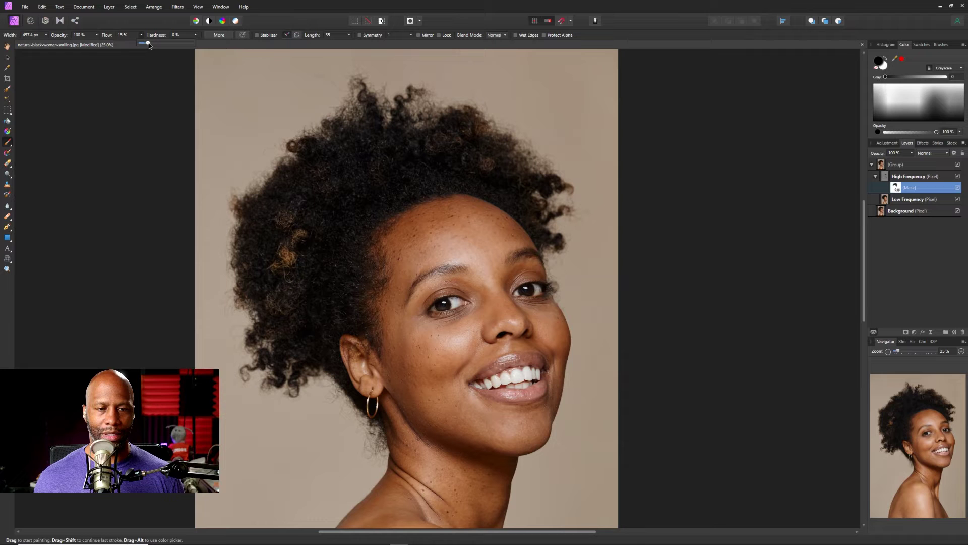
{"action": "left_click_drag", "start_coordinate": [149, 43], "coordinate": [150, 44]}
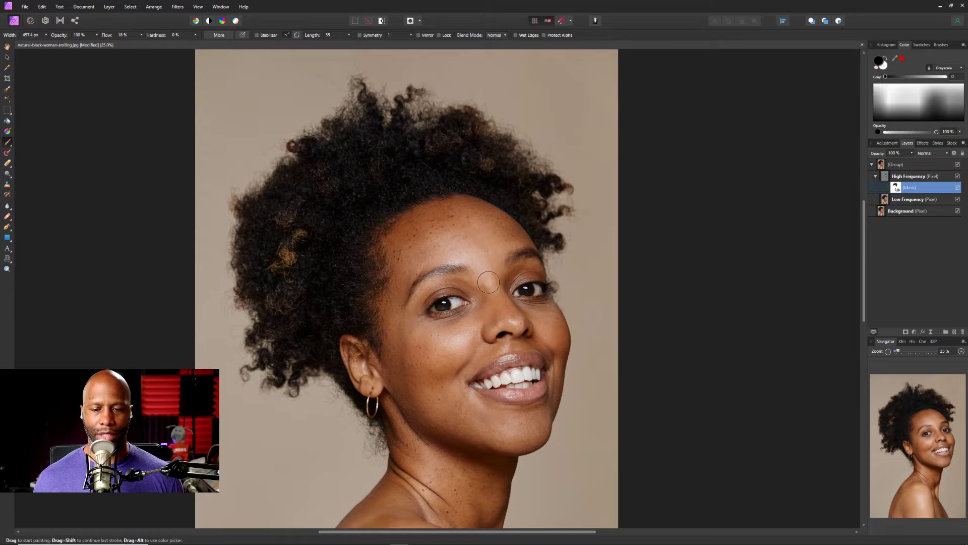
{"action": "left_click", "coordinate": [141, 35]}
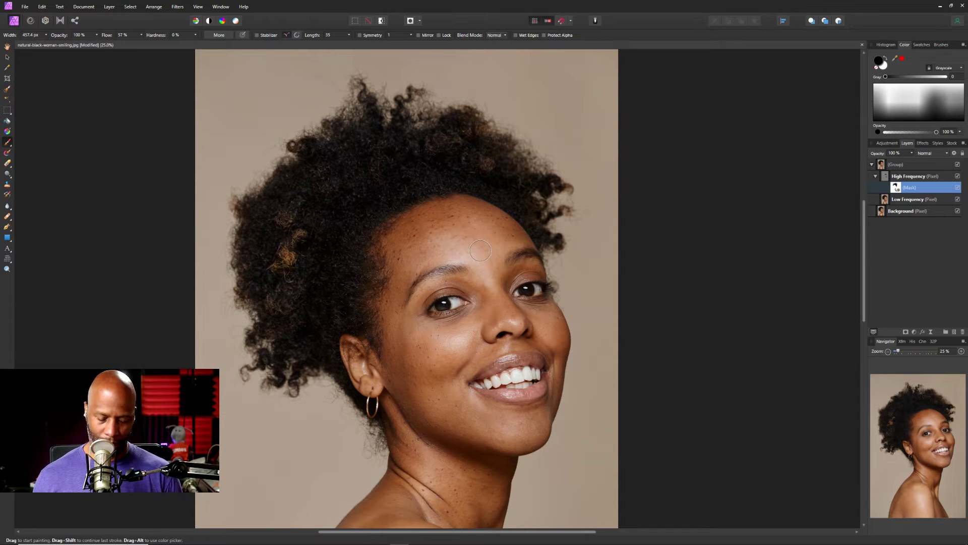
{"action": "key", "text": "bracketright"}
{"action": "key", "text": "bracketright"}
{"action": "key", "text": "bracketright"}
{"action": "mouse_move", "coordinate": [482, 247]}
{"action": "left_mouse_down"}
{"action": "mouse_move", "coordinate": [442, 245]}
{"action": "mouse_move", "coordinate": [479, 244]}
{"action": "mouse_move", "coordinate": [445, 245]}
{"action": "mouse_move", "coordinate": [473, 236]}
{"action": "mouse_move", "coordinate": [428, 250]}
{"action": "mouse_move", "coordinate": [448, 234]}
{"action": "mouse_move", "coordinate": [499, 238]}
{"action": "mouse_move", "coordinate": [459, 227]}
{"action": "mouse_move", "coordinate": [412, 247]}
{"action": "mouse_move", "coordinate": [457, 235]}
{"action": "mouse_move", "coordinate": [483, 242]}
{"action": "mouse_move", "coordinate": [469, 241]}
{"action": "mouse_move", "coordinate": [487, 261]}
{"action": "mouse_move", "coordinate": [483, 248]}
{"action": "mouse_move", "coordinate": [468, 260]}
{"action": "mouse_move", "coordinate": [484, 281]}
{"action": "mouse_move", "coordinate": [481, 250]}
{"action": "mouse_move", "coordinate": [443, 230]}
{"action": "mouse_move", "coordinate": [412, 241]}
{"action": "mouse_move", "coordinate": [469, 247]}
{"action": "left_mouse_up"}
{"action": "mouse_move", "coordinate": [524, 429]}
{"action": "left_mouse_down"}
{"action": "mouse_move", "coordinate": [503, 434]}
{"action": "mouse_move", "coordinate": [527, 418]}
{"action": "mouse_move", "coordinate": [481, 412]}
{"action": "mouse_move", "coordinate": [446, 391]}
{"action": "mouse_move", "coordinate": [501, 420]}
{"action": "mouse_move", "coordinate": [448, 388]}
{"action": "mouse_move", "coordinate": [494, 428]}
{"action": "mouse_move", "coordinate": [437, 384]}
{"action": "mouse_move", "coordinate": [455, 407]}
{"action": "mouse_move", "coordinate": [429, 358]}
{"action": "mouse_move", "coordinate": [422, 376]}
{"action": "mouse_move", "coordinate": [426, 352]}
{"action": "mouse_move", "coordinate": [444, 340]}
{"action": "mouse_move", "coordinate": [444, 354]}
{"action": "mouse_move", "coordinate": [422, 356]}
{"action": "mouse_move", "coordinate": [453, 402]}
{"action": "mouse_move", "coordinate": [438, 359]}
{"action": "mouse_move", "coordinate": [444, 397]}
{"action": "mouse_move", "coordinate": [460, 351]}
{"action": "mouse_move", "coordinate": [428, 368]}
{"action": "mouse_move", "coordinate": [484, 430]}
{"action": "mouse_move", "coordinate": [512, 433]}
{"action": "mouse_move", "coordinate": [450, 409]}
{"action": "mouse_move", "coordinate": [440, 382]}
{"action": "mouse_move", "coordinate": [488, 407]}
{"action": "mouse_move", "coordinate": [448, 384]}
{"action": "mouse_move", "coordinate": [453, 278]}
{"action": "mouse_move", "coordinate": [463, 228]}
{"action": "left_mouse_up"}
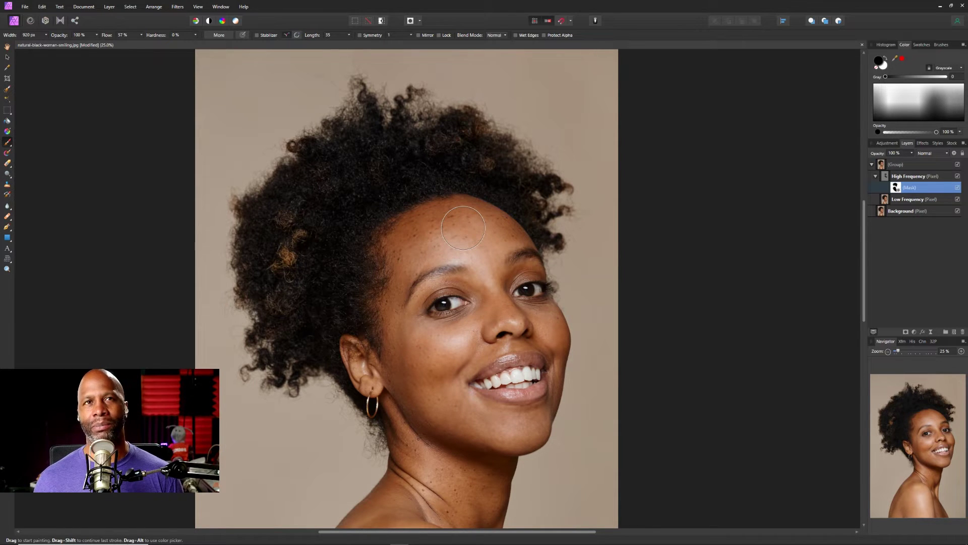
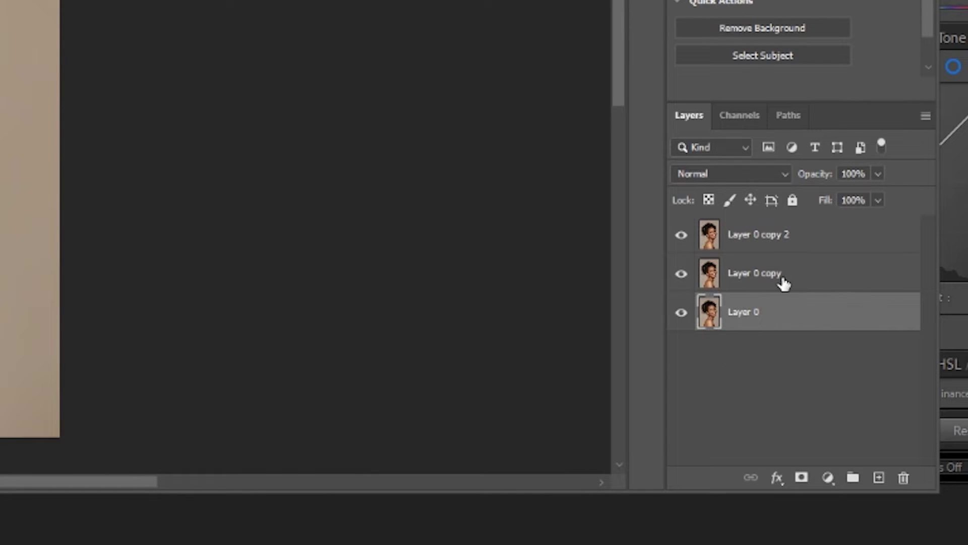
- Switch to Photoshop, group Layer 0 copy with Layer 0 copy 2, and expand the group
{"action": "left_click", "coordinate": [781, 283]}
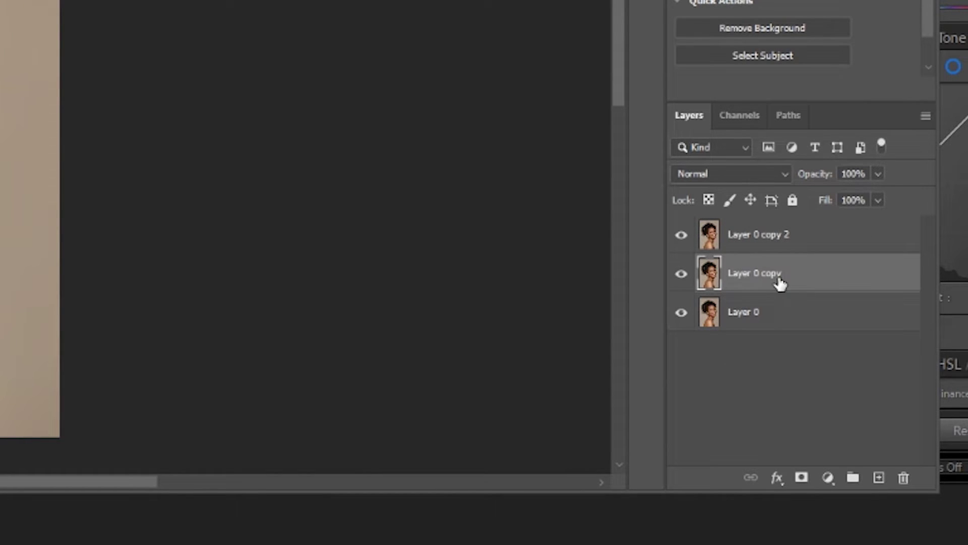
{"action": "left_click", "coordinate": [785, 247], "text": "shift"}
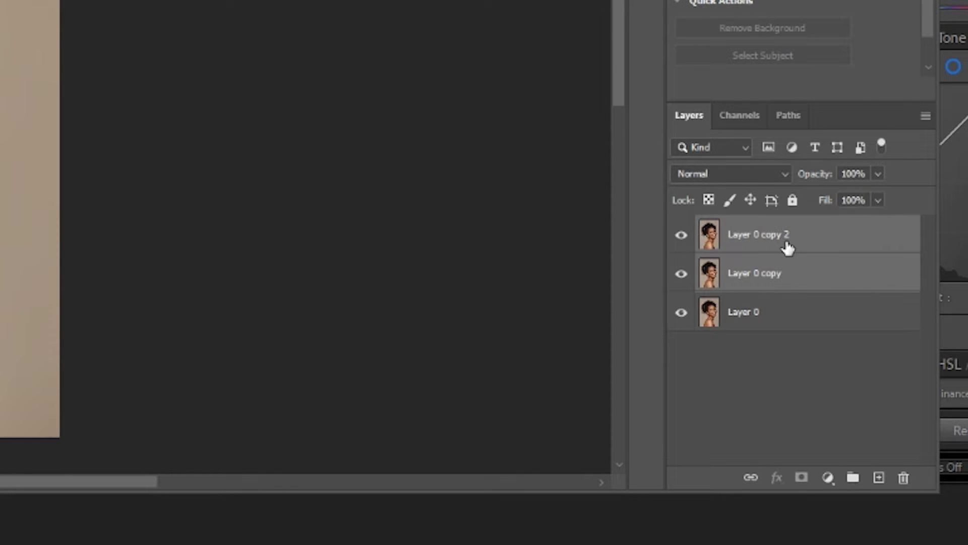
{"action": "key", "text": "ctrl+g"}
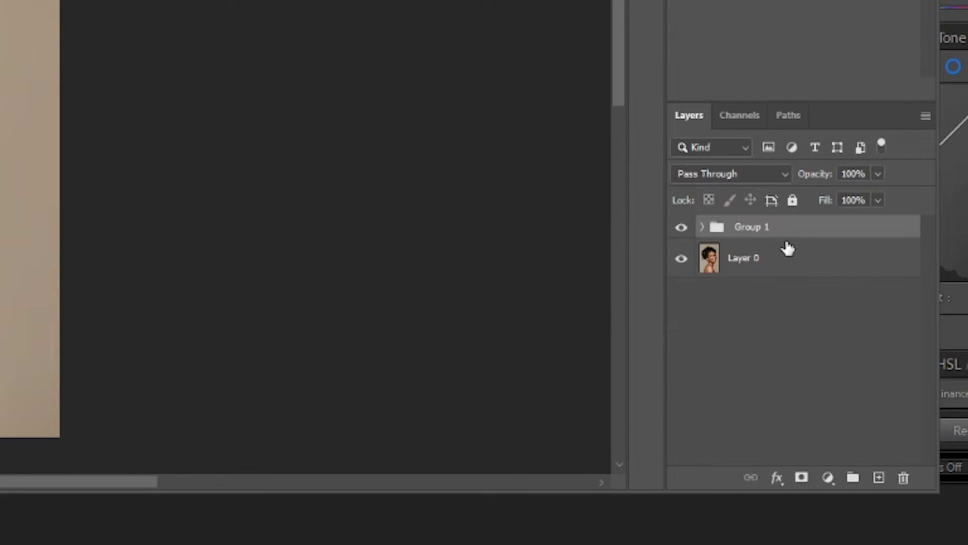
{"action": "left_click", "coordinate": [702, 227]}
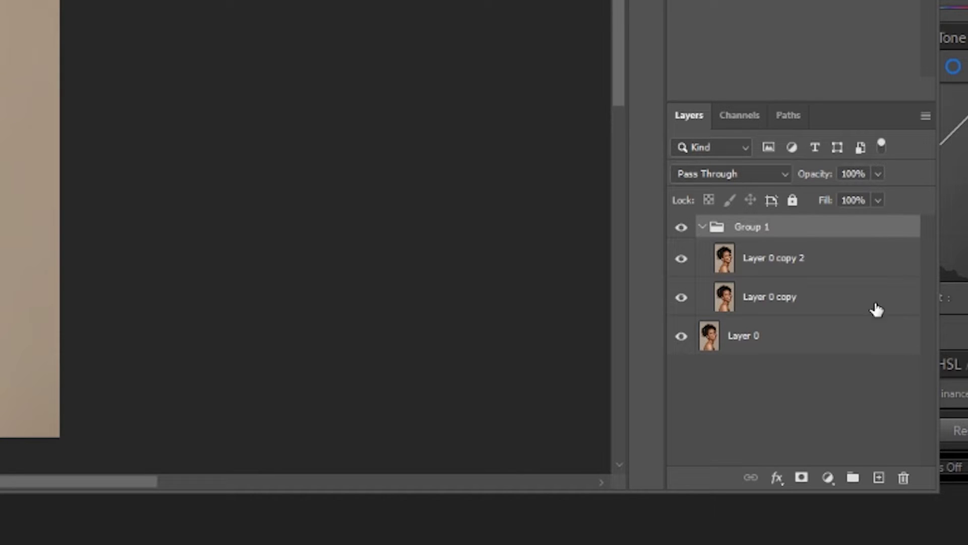
- Rename the lower layer in the group as low and the upper one as high
{"action": "left_click", "coordinate": [765, 303]}
{"action": "double_click", "coordinate": [785, 301]}
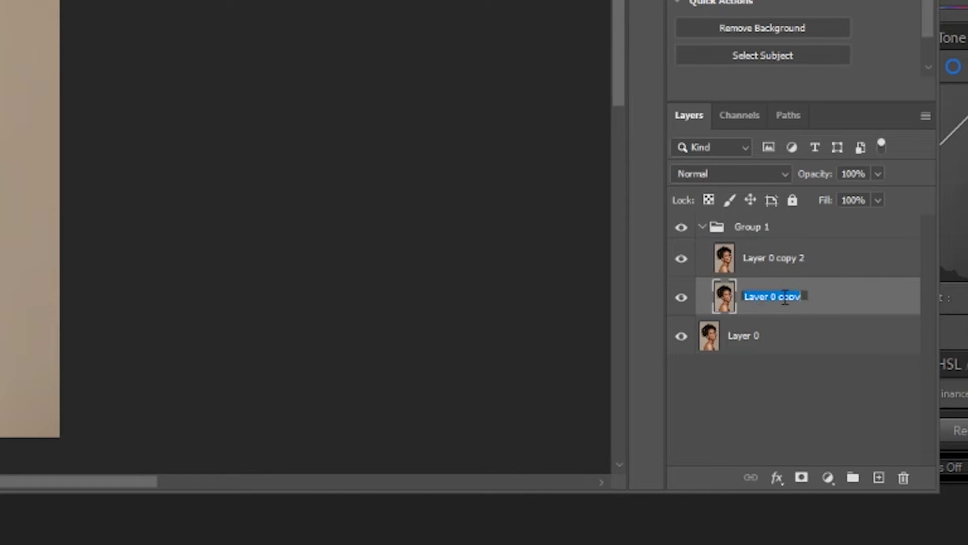
{"action": "type", "text": "low"}
{"action": "key", "text": "Return"}
{"action": "left_click", "coordinate": [797, 256]}
{"action": "double_click", "coordinate": [794, 255]}
{"action": "type", "text": "high"}
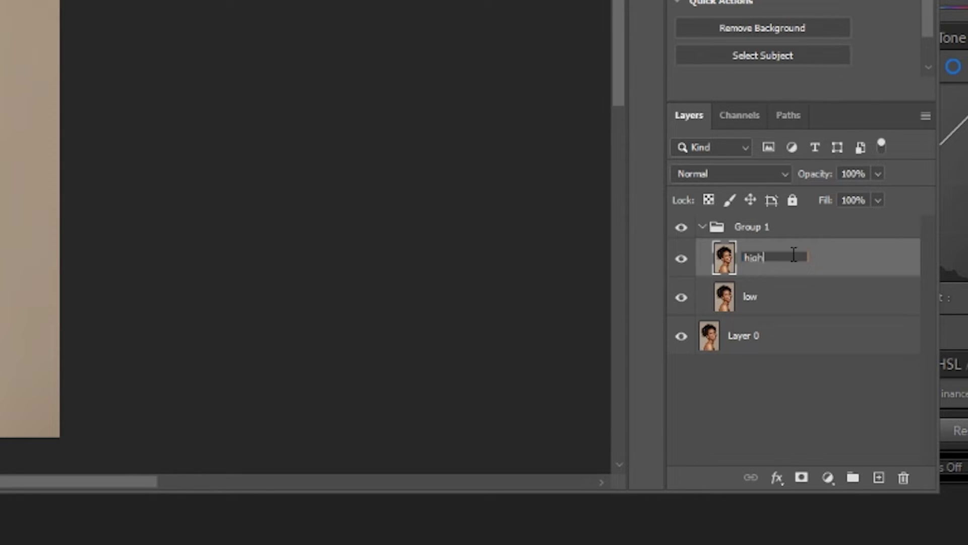
{"action": "key", "text": "Return"}
- Hide the high layer and apply a Gaussian Blur with a radius of about 9 to 10 pixels to the low layer
{"action": "left_click", "coordinate": [682, 259]}
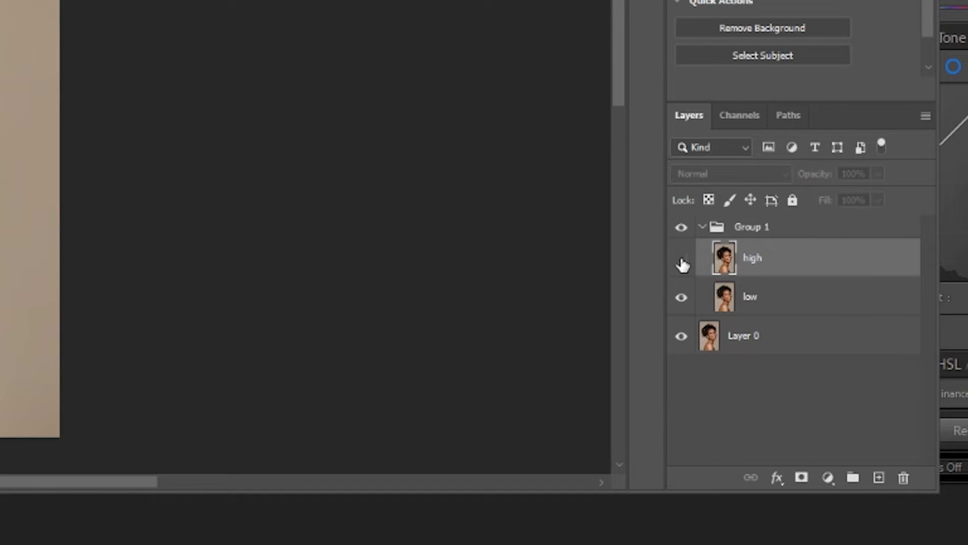
{"action": "left_click", "coordinate": [763, 302]}
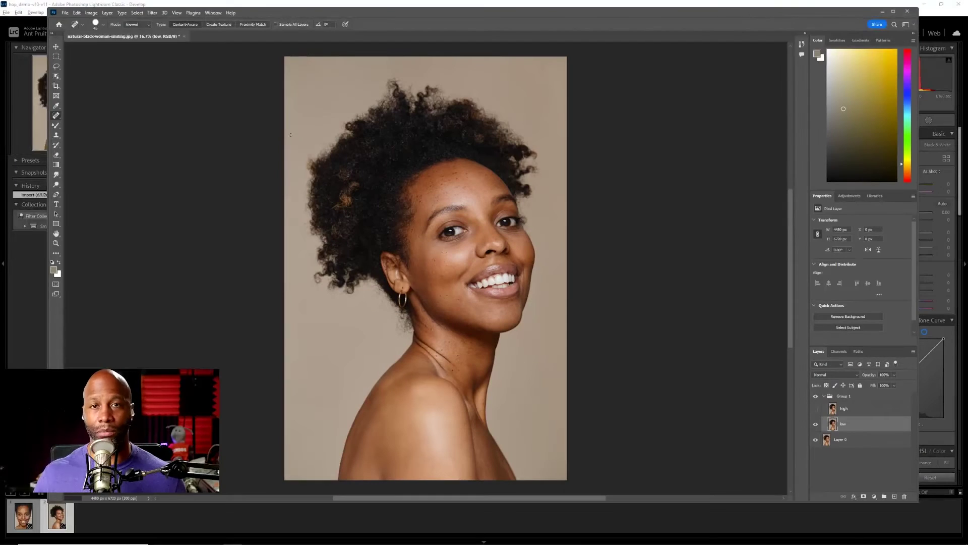
{"action": "left_click", "coordinate": [151, 12]}
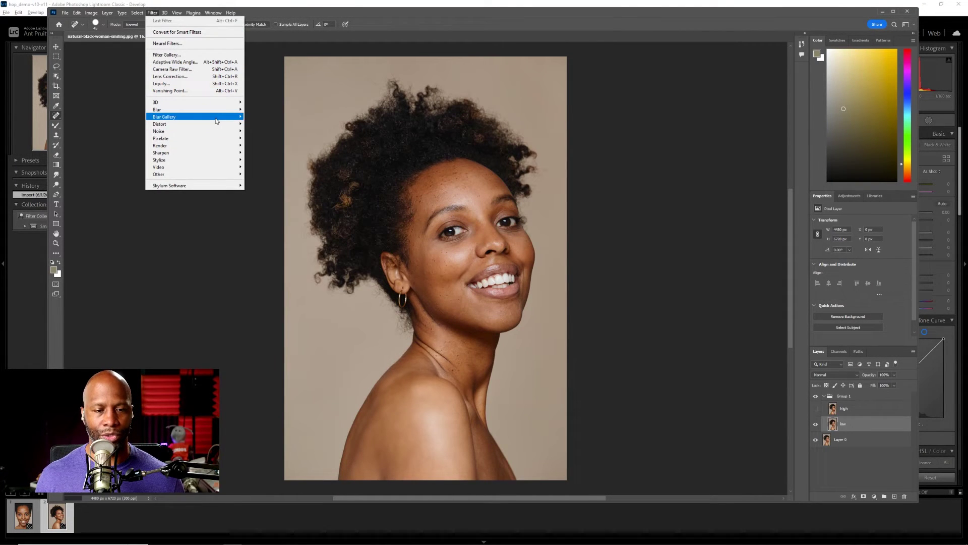
{"action": "mouse_move", "coordinate": [225, 110]}
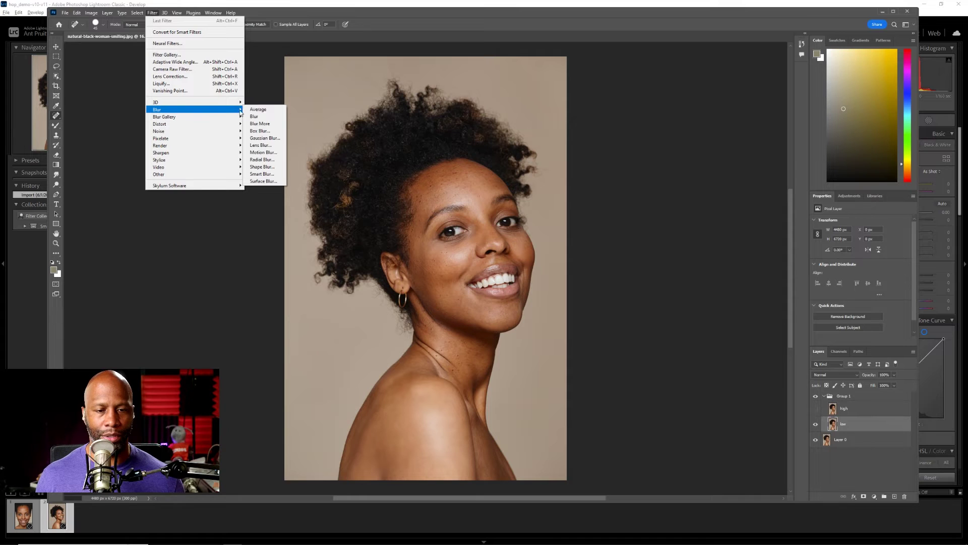
{"action": "left_click", "coordinate": [265, 138]}
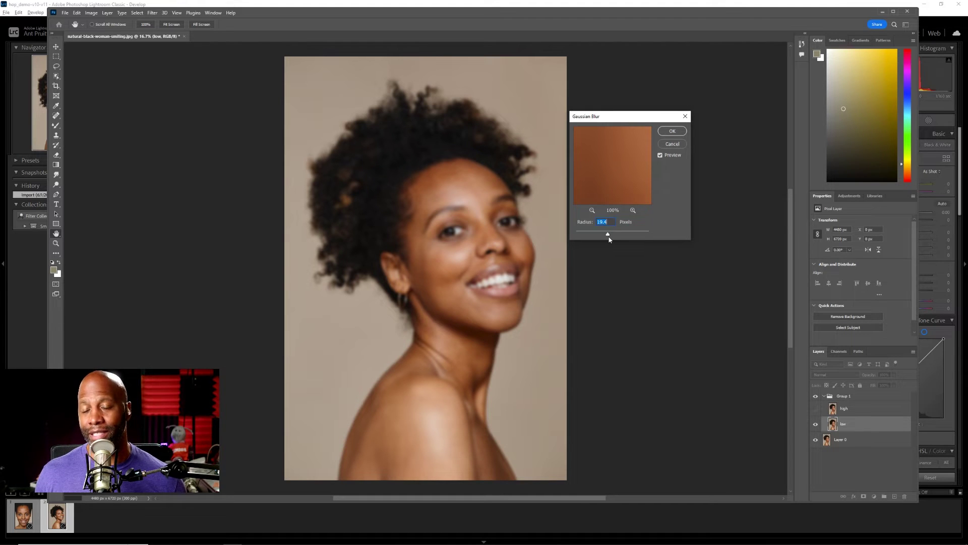
{"action": "left_click_drag", "start_coordinate": [608, 234], "coordinate": [576, 233]}
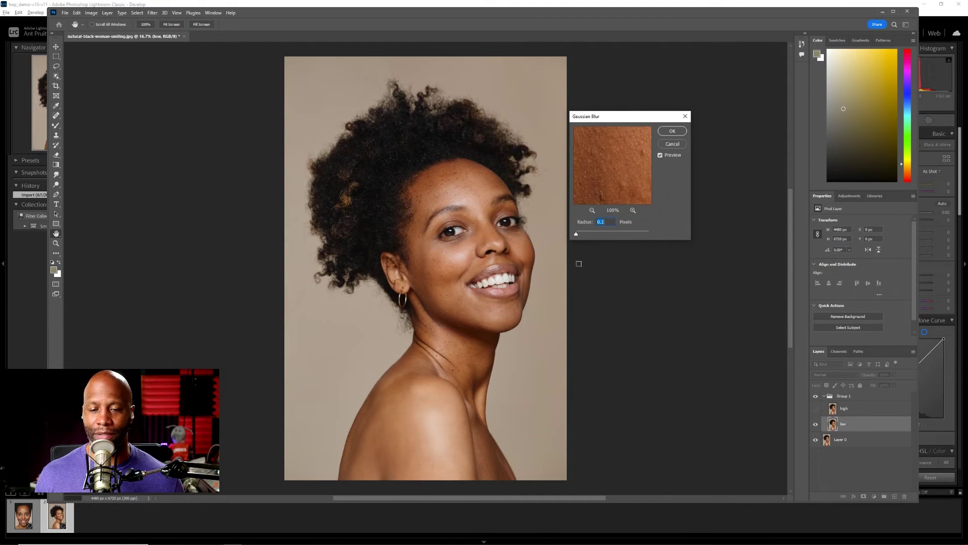
{"action": "left_click_drag", "start_coordinate": [579, 237], "coordinate": [618, 233]}
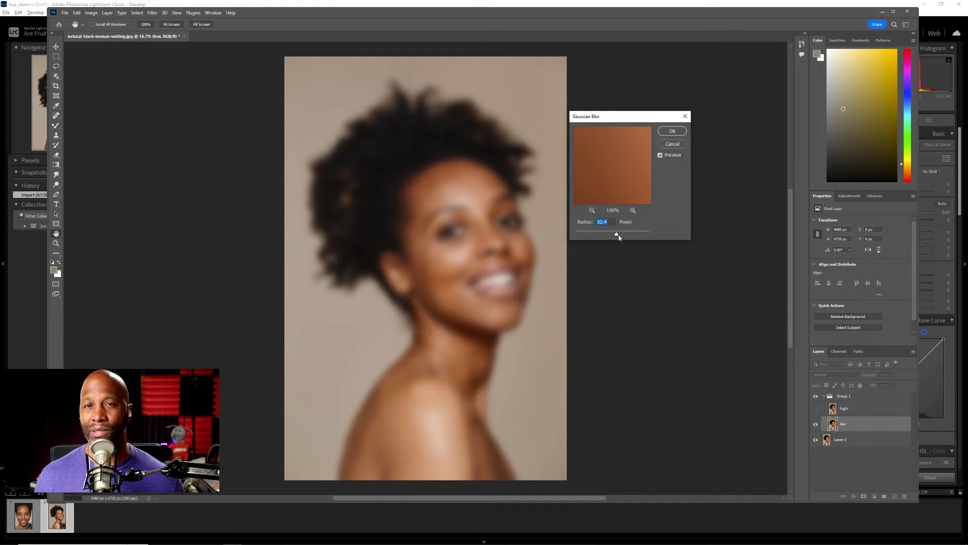
{"action": "left_click_drag", "start_coordinate": [603, 230], "coordinate": [567, 240]}
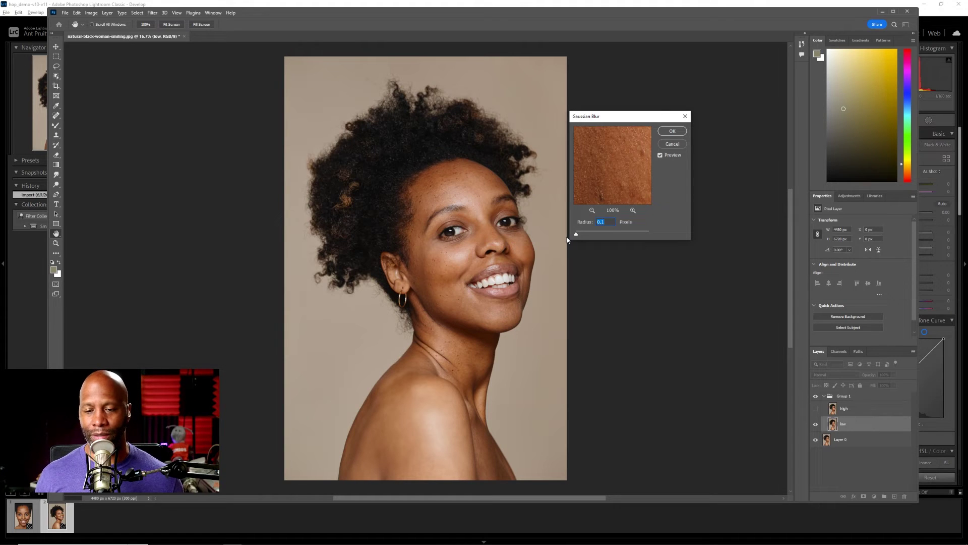
{"action": "left_click_drag", "start_coordinate": [576, 235], "coordinate": [606, 234]}
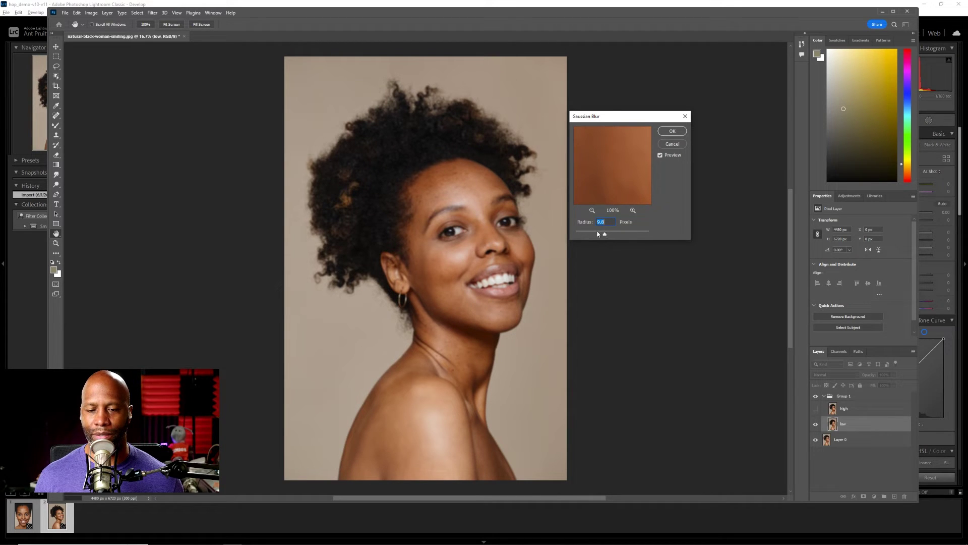
{"action": "left_click", "coordinate": [673, 131]}
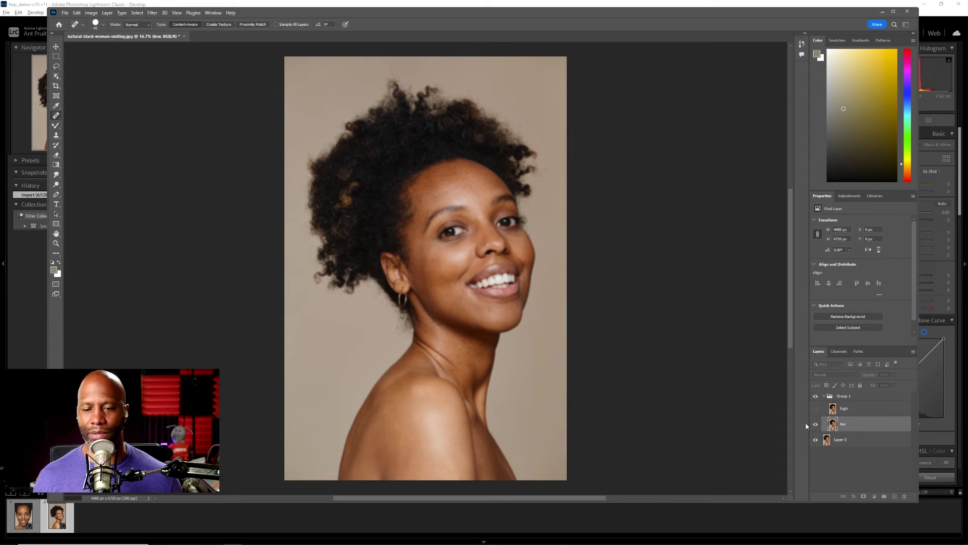
- Show the high layer again and start Apply Image on it with the low layer as the source layer
{"action": "left_click", "coordinate": [815, 408]}
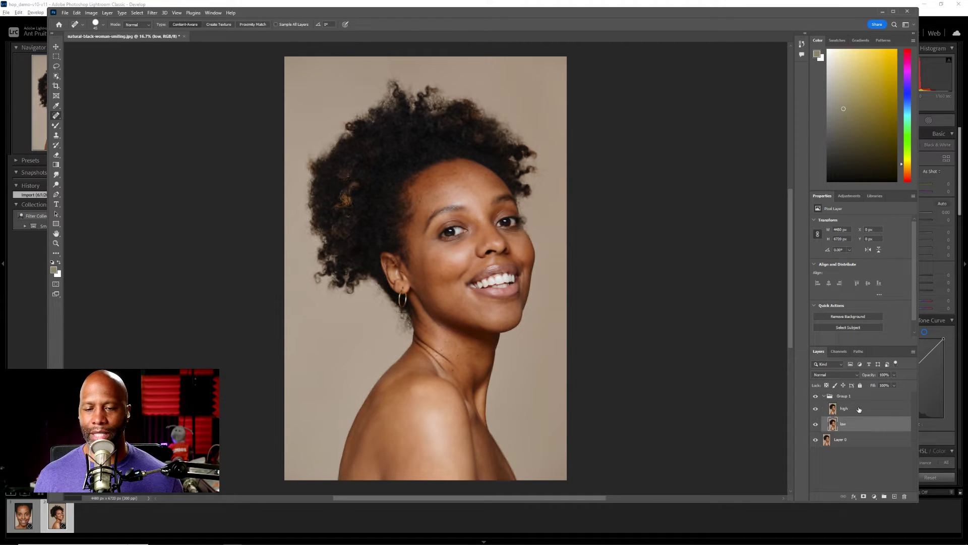
{"action": "left_click", "coordinate": [848, 409]}
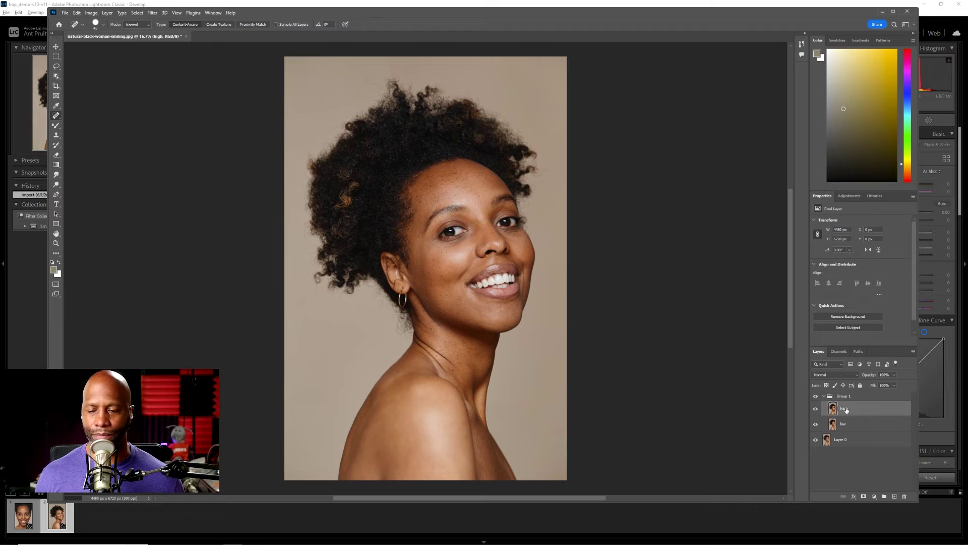
{"action": "left_click", "coordinate": [91, 13]}
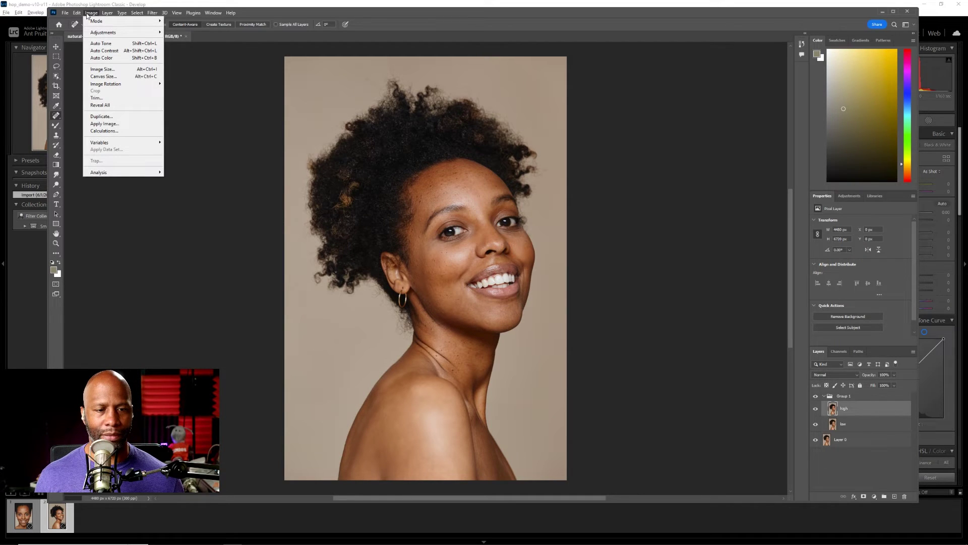
{"action": "mouse_move", "coordinate": [77, 13]}
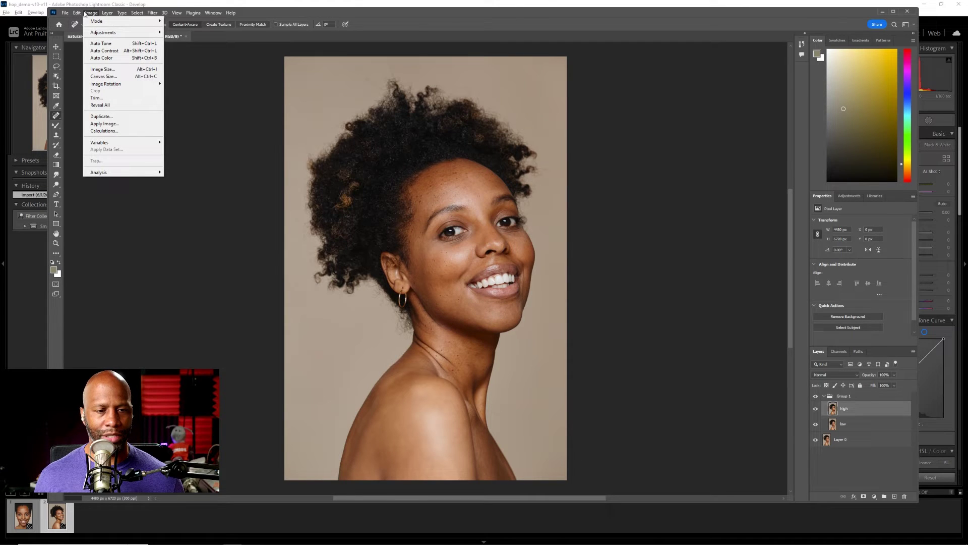
{"action": "left_click", "coordinate": [124, 125]}
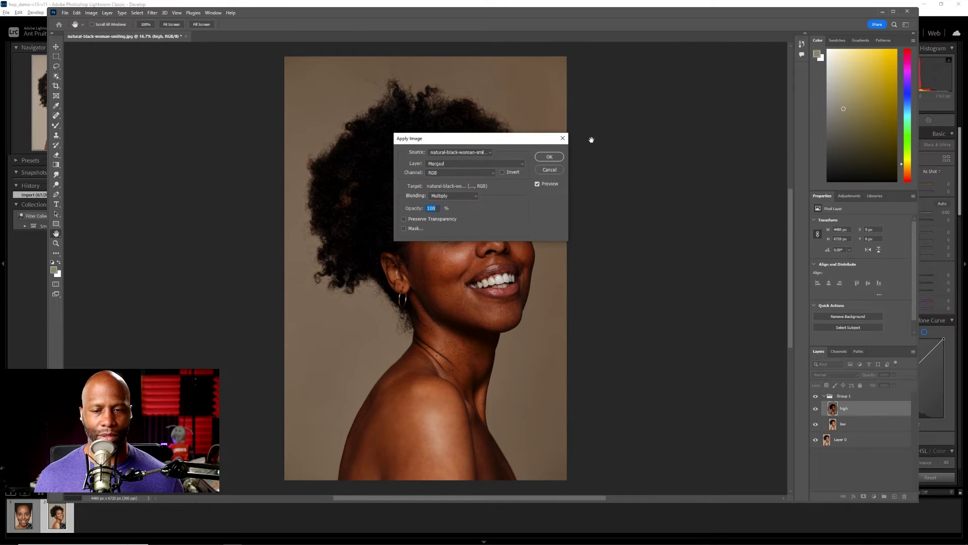
{"action": "left_click", "coordinate": [437, 165]}
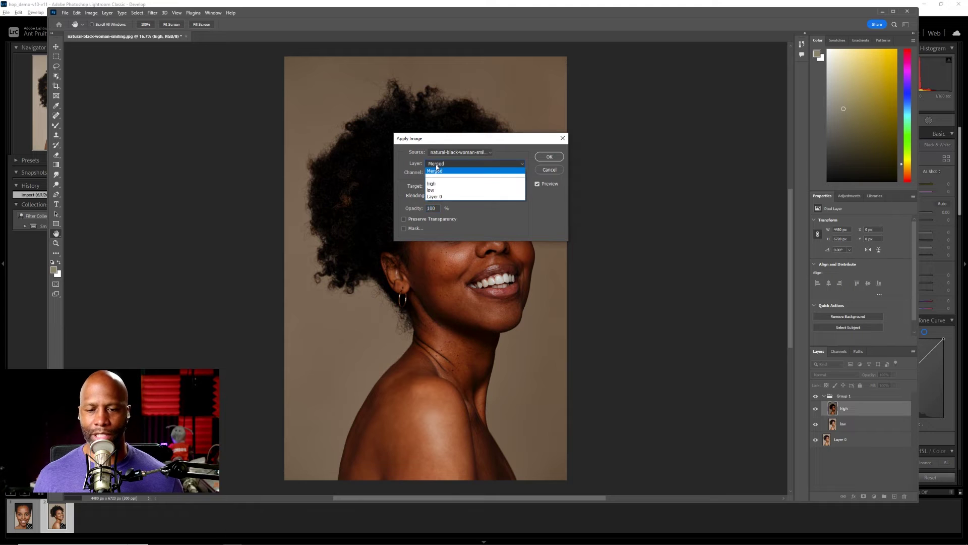
{"action": "left_click", "coordinate": [437, 191]}
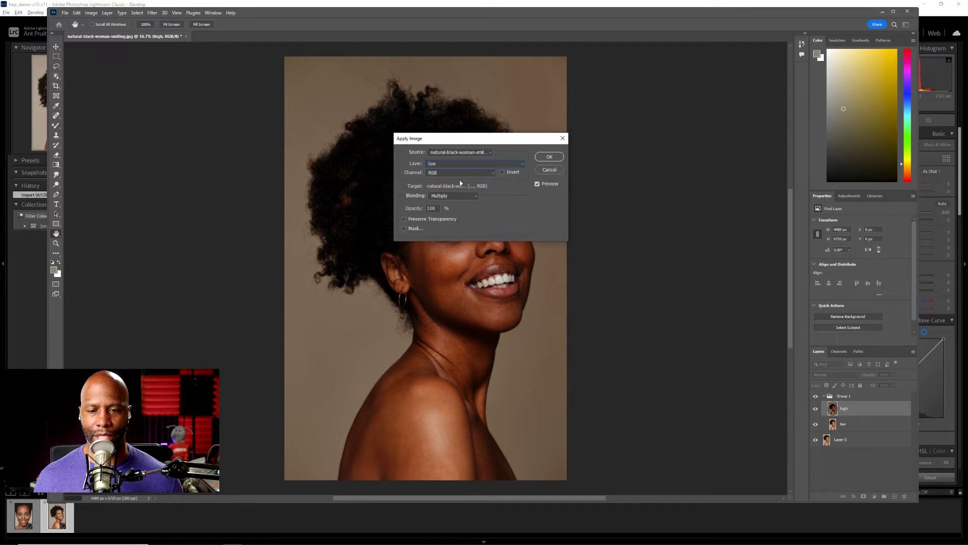
- Finish Apply Image on the high layer with Subtract blending, a scale of 2 and an offset of 128
{"action": "left_click", "coordinate": [452, 197]}
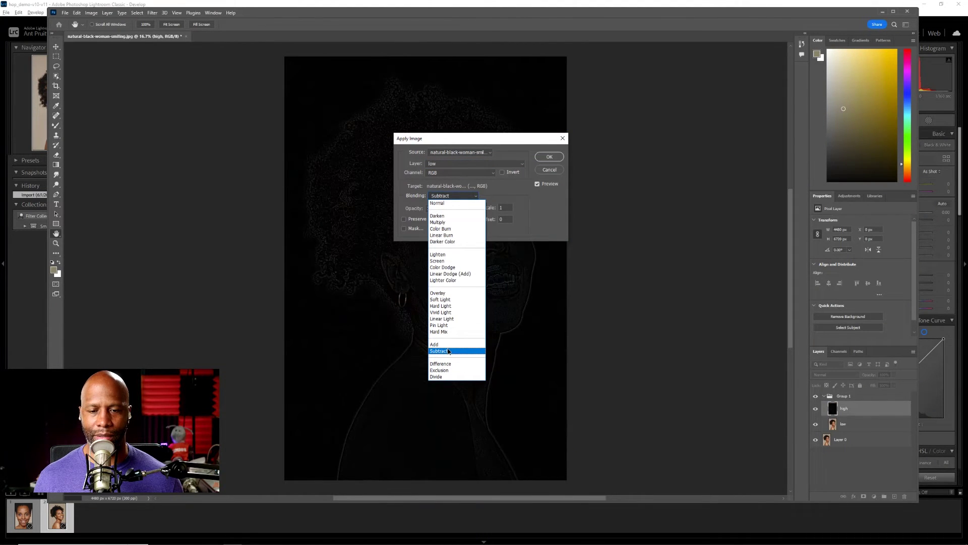
{"action": "left_click", "coordinate": [448, 351]}
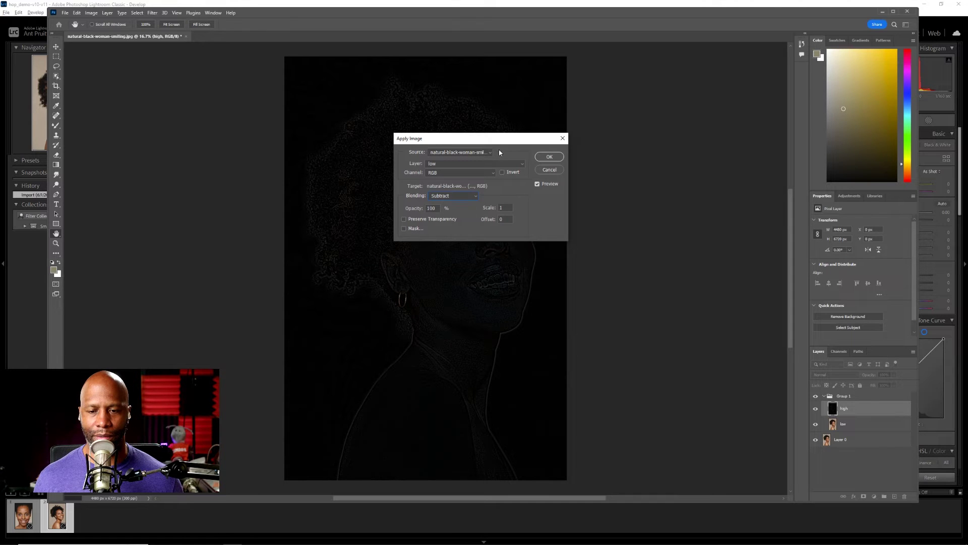
{"action": "double_click", "coordinate": [507, 208]}
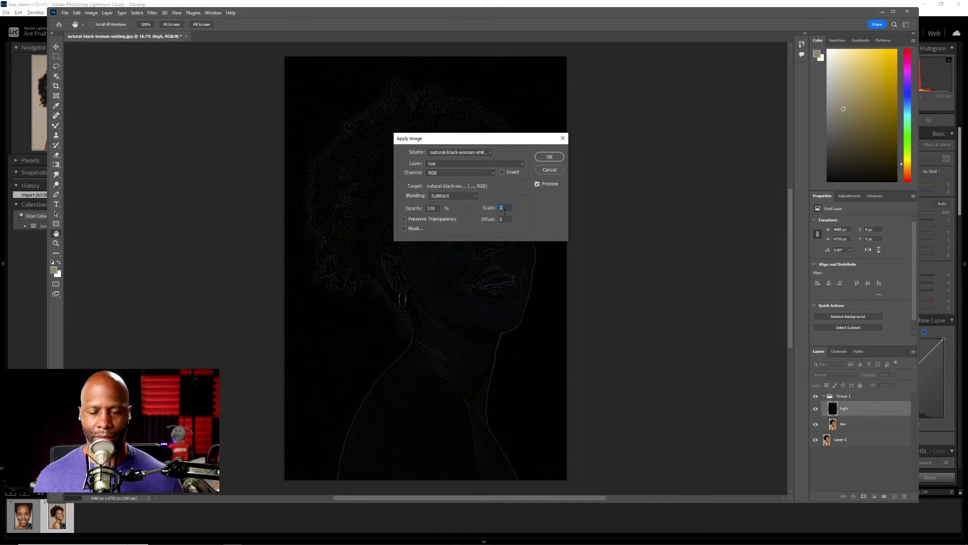
{"action": "type", "text": "2"}
{"action": "key", "text": "Tab"}
{"action": "type", "text": "128"}
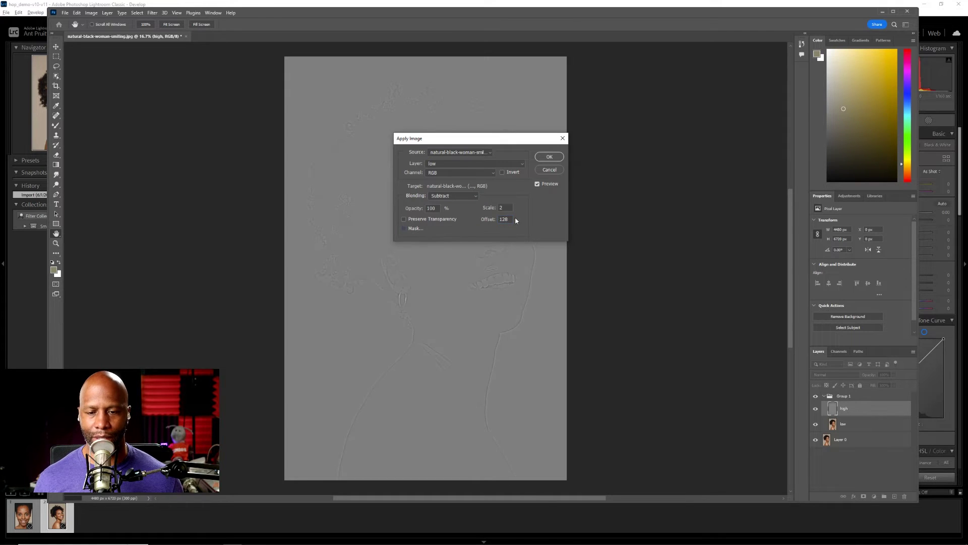
{"action": "left_click_drag", "start_coordinate": [476, 142], "coordinate": [283, 111]}
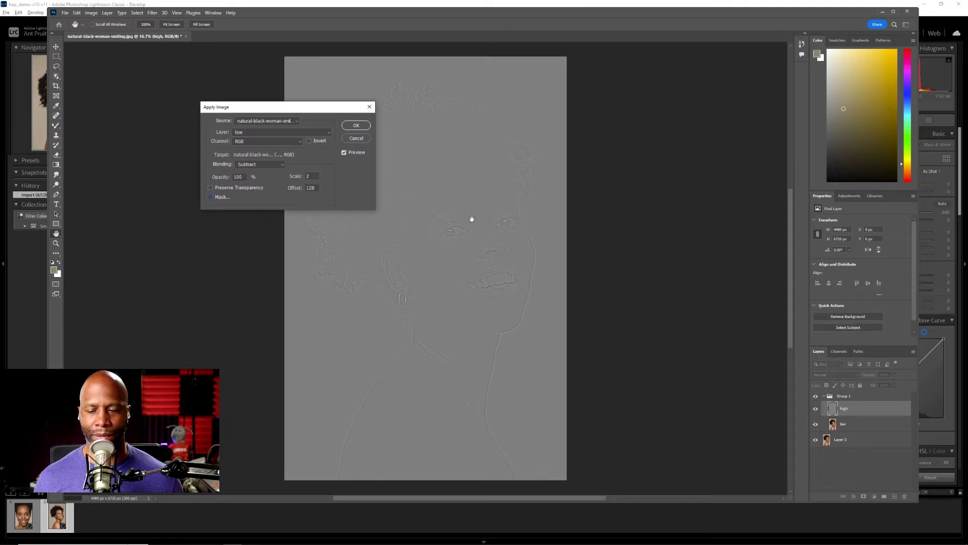
{"action": "left_click", "coordinate": [356, 125]}
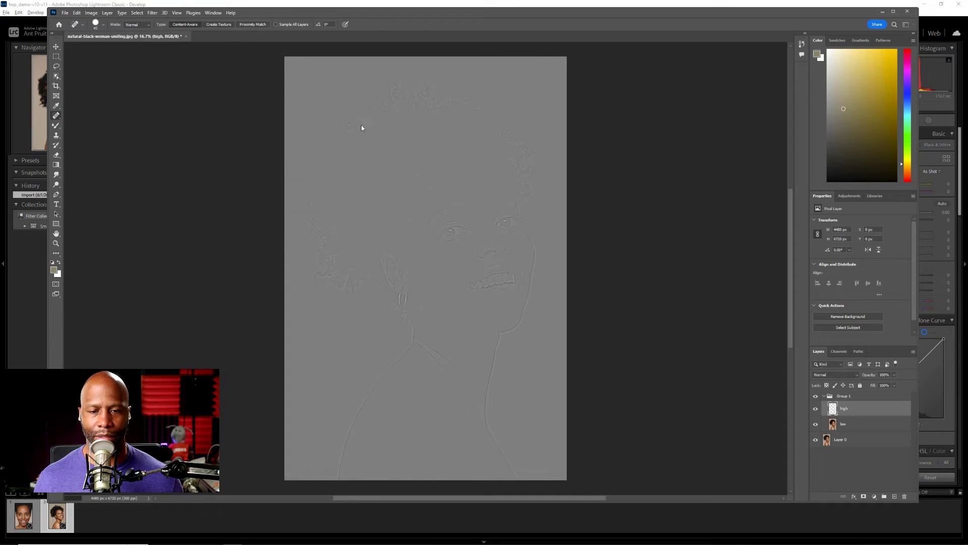
- Set the high layer's blend mode to Linear Light and toggle Group 1's visibility to compare with the original
{"action": "left_click", "coordinate": [844, 375]}
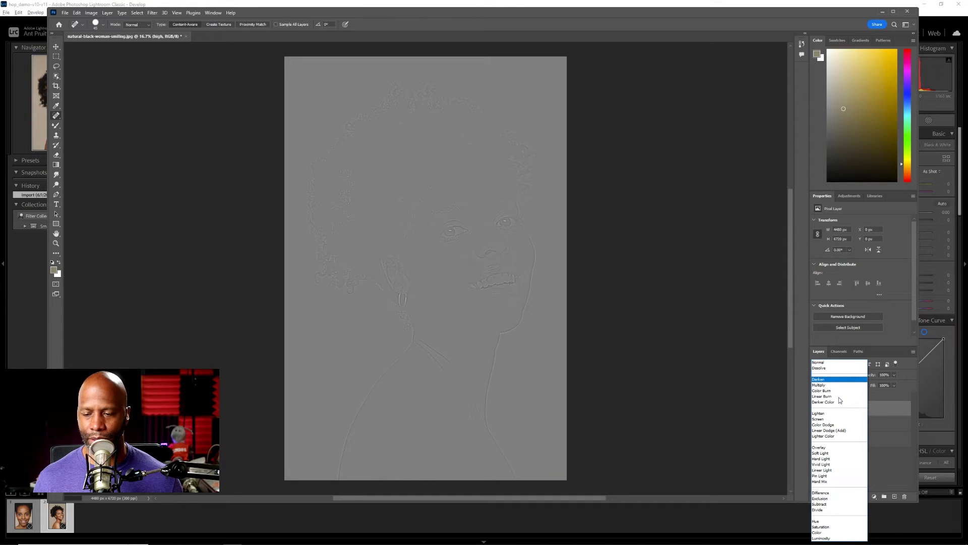
{"action": "left_click", "coordinate": [838, 471]}
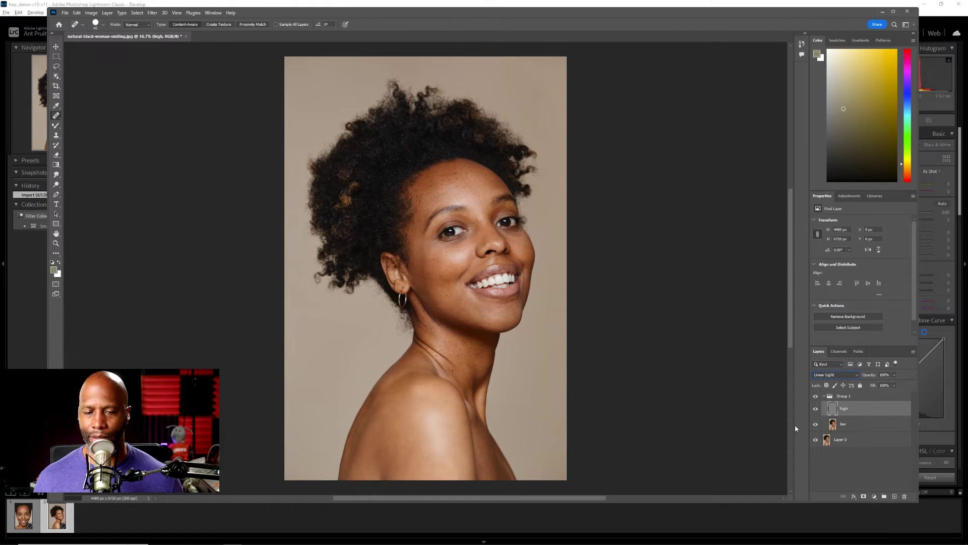
{"action": "left_click", "coordinate": [885, 396]}
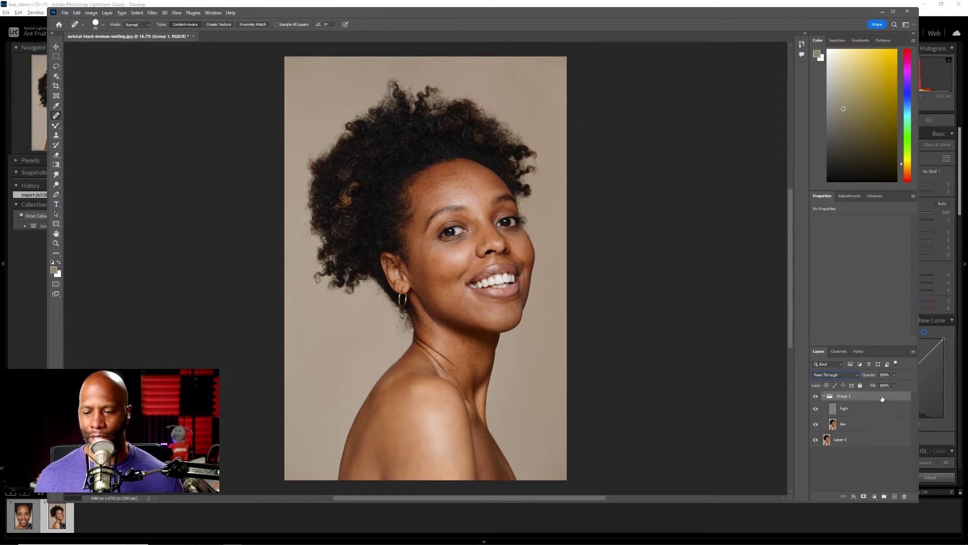
{"action": "left_click", "coordinate": [815, 397]}
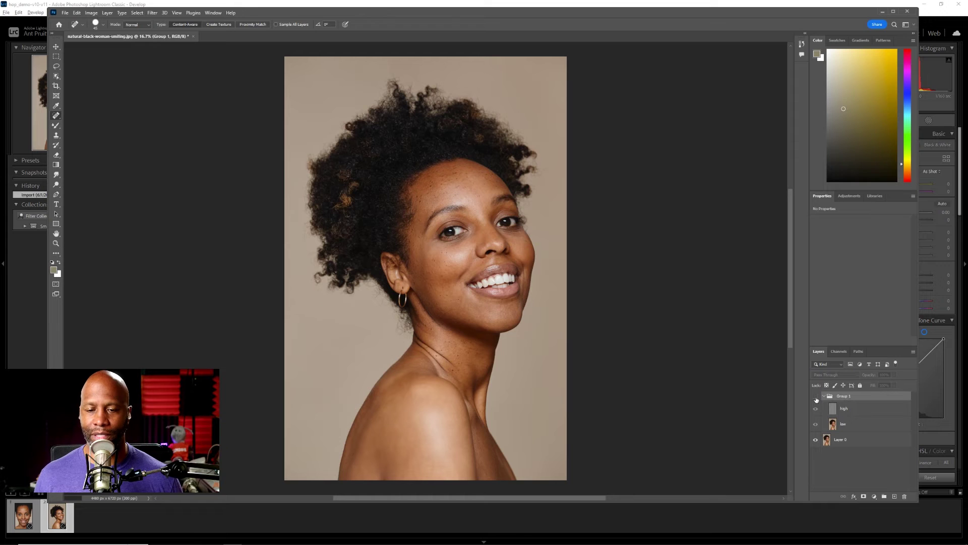
{"action": "left_click", "coordinate": [816, 397]}
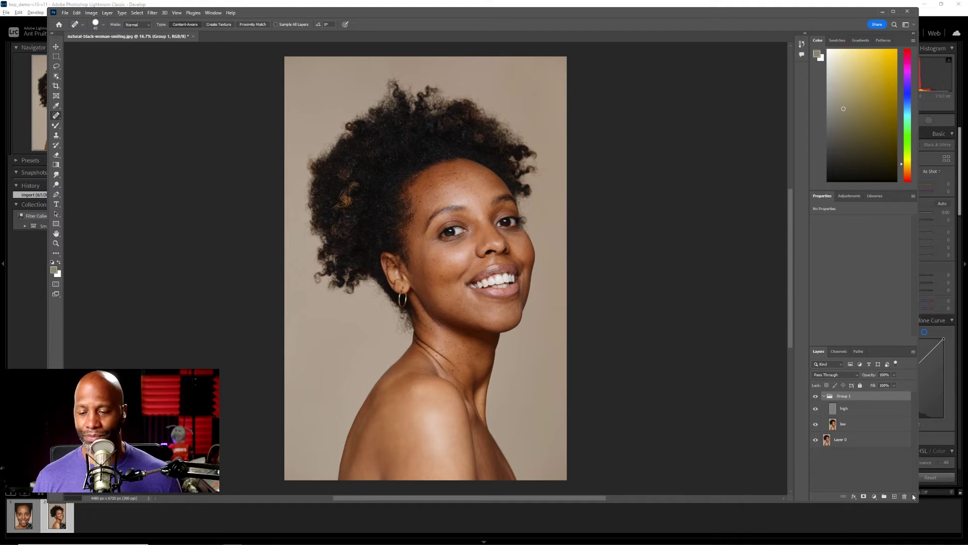
- Make the low layer active, hide the high layer and heal a first dark spot on the forehead
{"action": "left_click", "coordinate": [854, 425]}
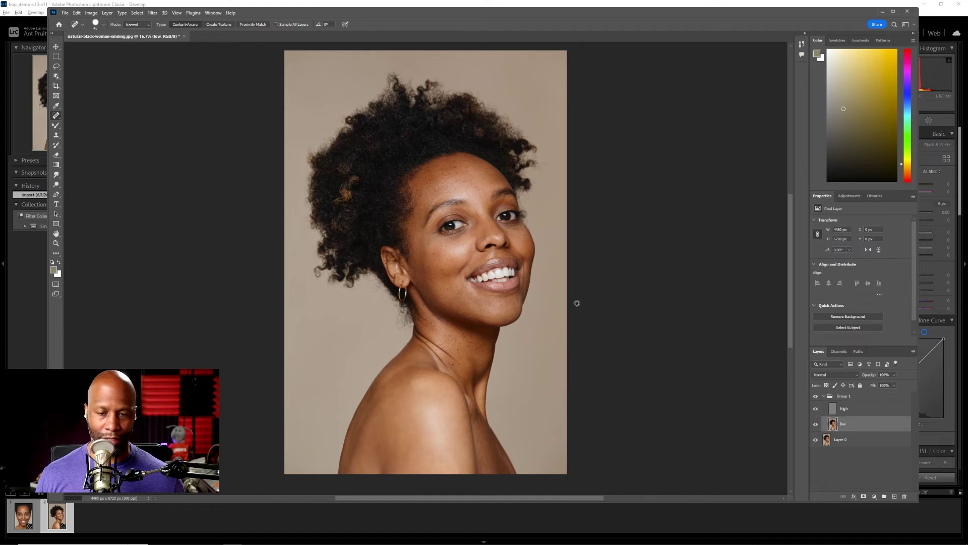
{"action": "scroll", "coordinate": [519, 292], "scroll_direction": "up", "scroll_amount": 3}
{"action": "scroll", "coordinate": [383, 311], "scroll_direction": "up", "scroll_amount": 1}
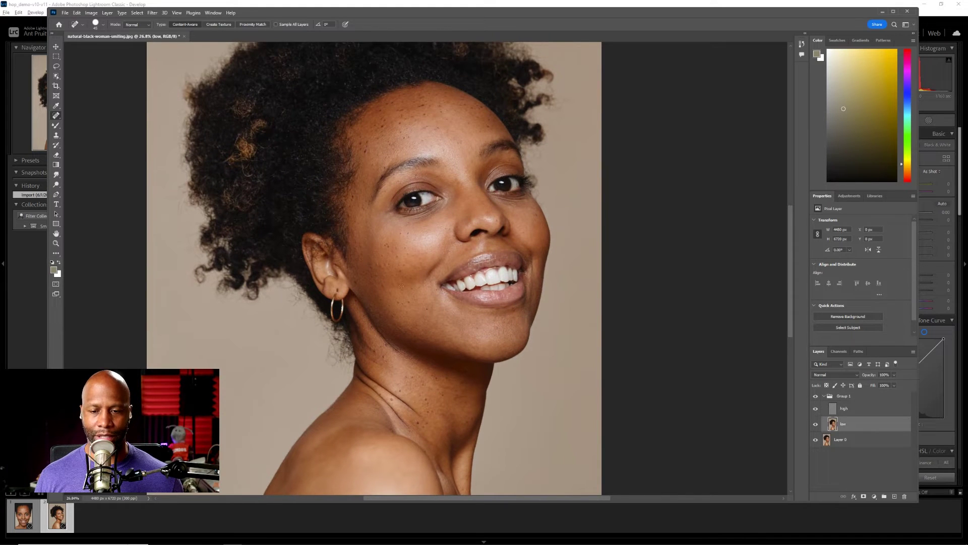
{"action": "scroll", "coordinate": [401, 287], "scroll_direction": "up", "scroll_amount": 2}
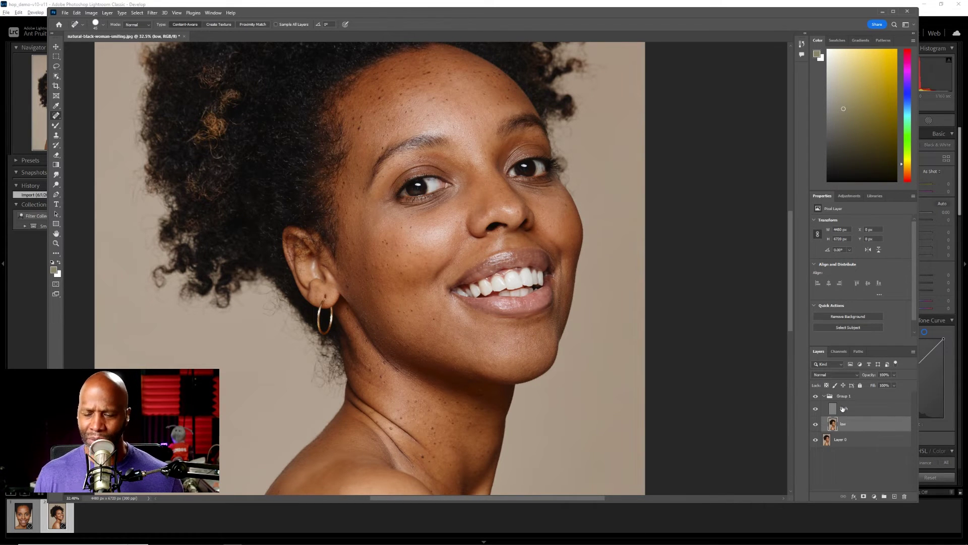
{"action": "left_click", "coordinate": [816, 411]}
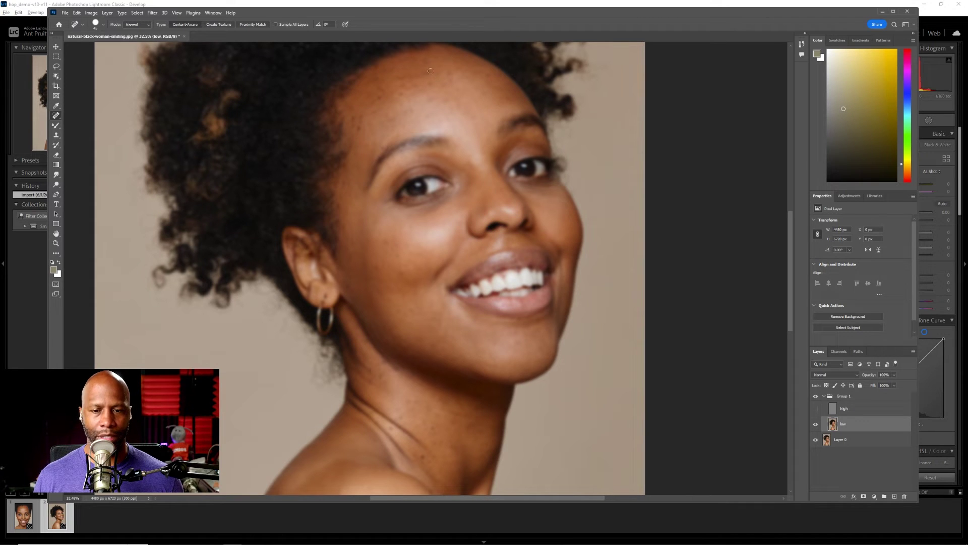
{"action": "left_click", "coordinate": [379, 98]}
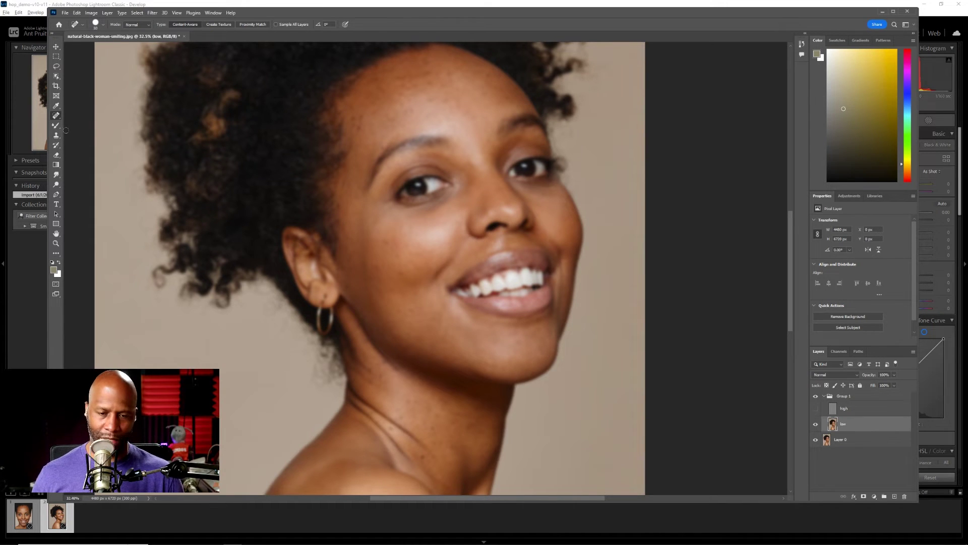
- Enlarge the healing brush and remove the dark spots across the forehead and on the neck on the low layer
{"action": "key", "text": "bracketright"}
{"action": "key", "text": "bracketright"}
{"action": "key", "text": "bracketright"}
{"action": "key", "text": "bracketright"}
{"action": "key", "text": "bracketright"}
{"action": "left_click", "coordinate": [359, 128]}
{"action": "left_click", "coordinate": [359, 116]}
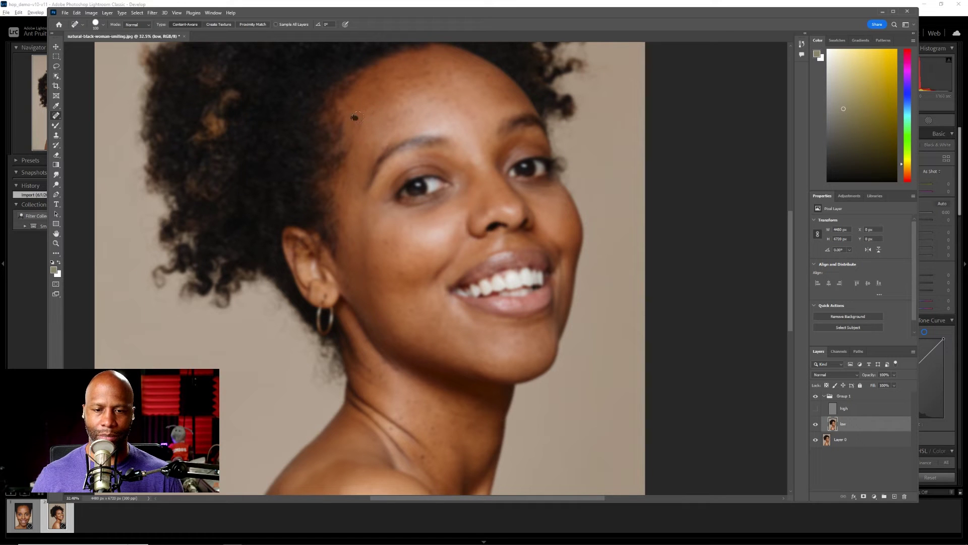
{"action": "left_click", "coordinate": [430, 76]}
{"action": "left_click", "coordinate": [448, 75]}
{"action": "left_click", "coordinate": [490, 76]}
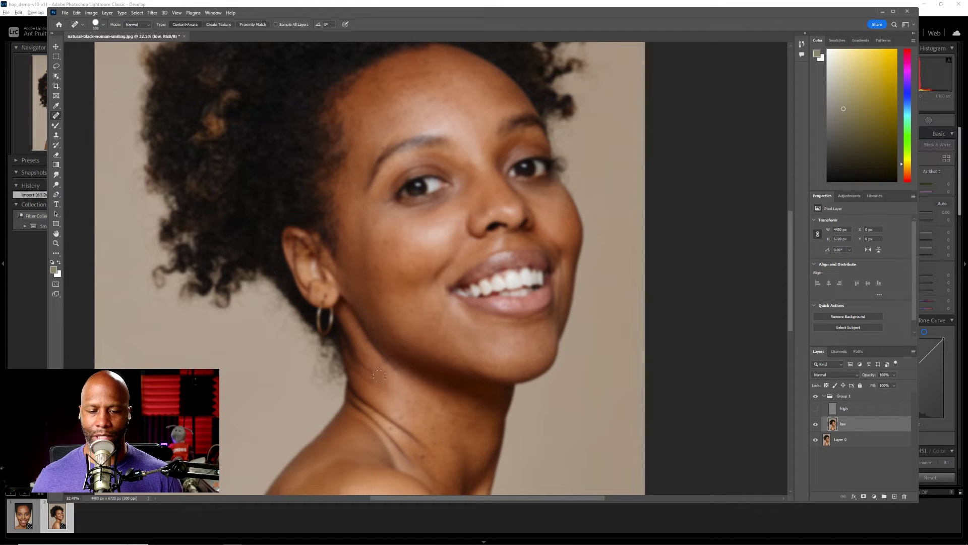
{"action": "left_click", "coordinate": [423, 454]}
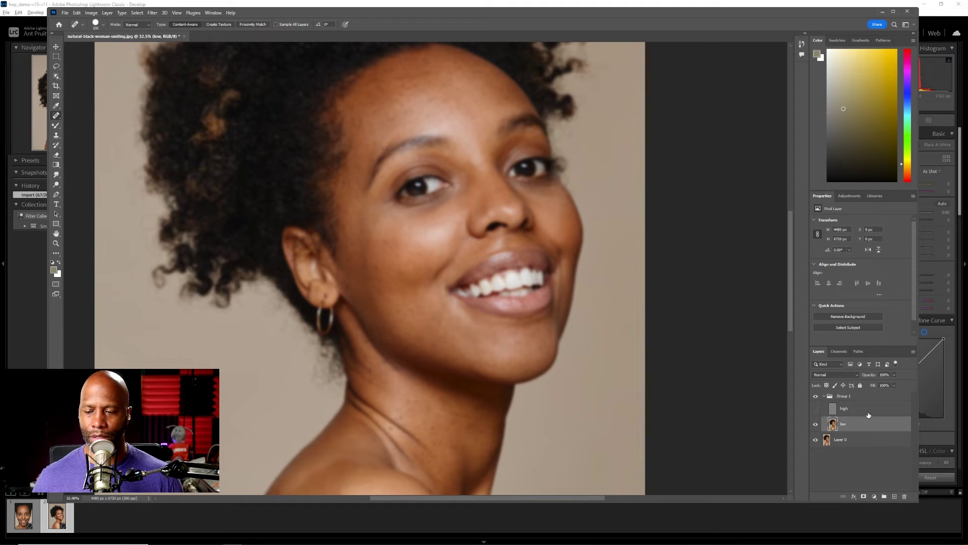
- Show the high layer again and heal the small moles and texture spots across the forehead on it
{"action": "left_click", "coordinate": [816, 409]}
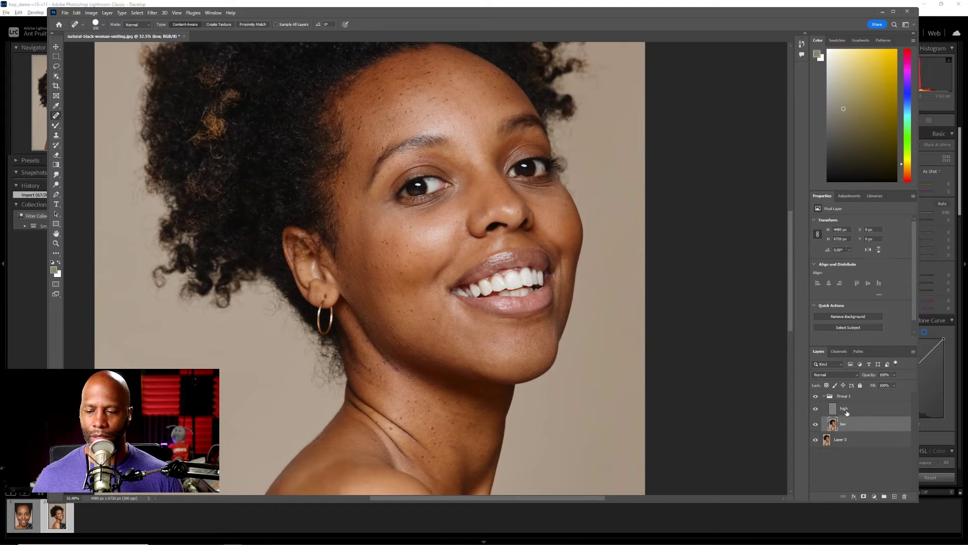
{"action": "left_click", "coordinate": [845, 410]}
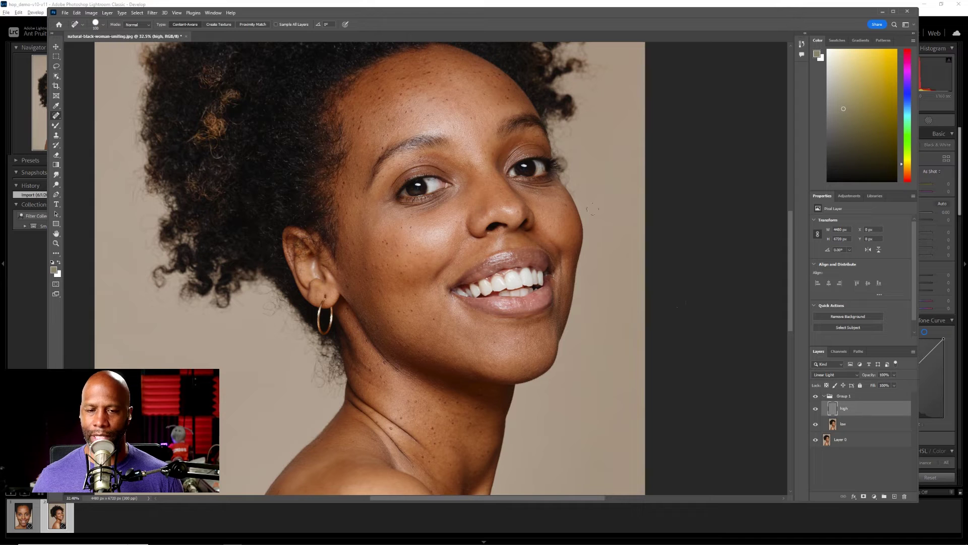
{"action": "left_click", "coordinate": [428, 72]}
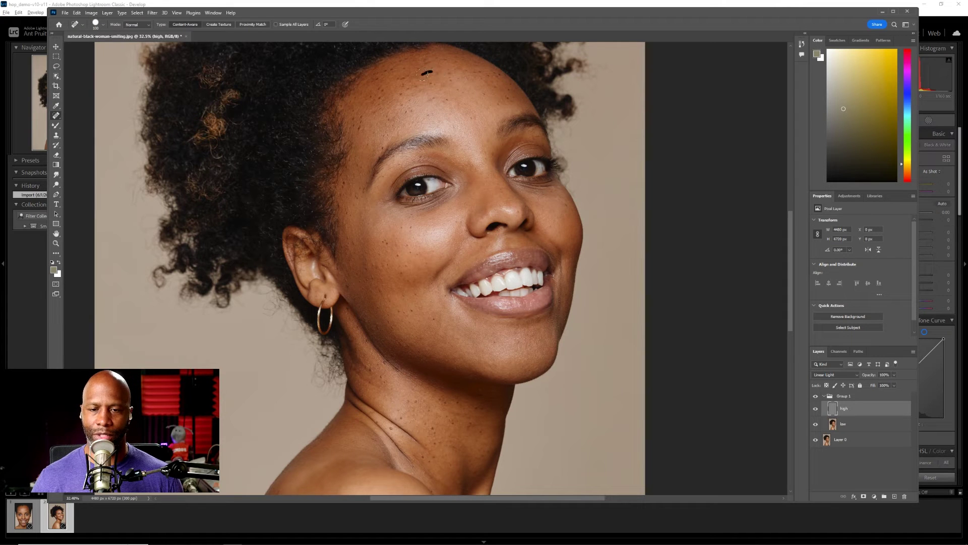
{"action": "left_click", "coordinate": [432, 82]}
{"action": "left_click", "coordinate": [430, 100]}
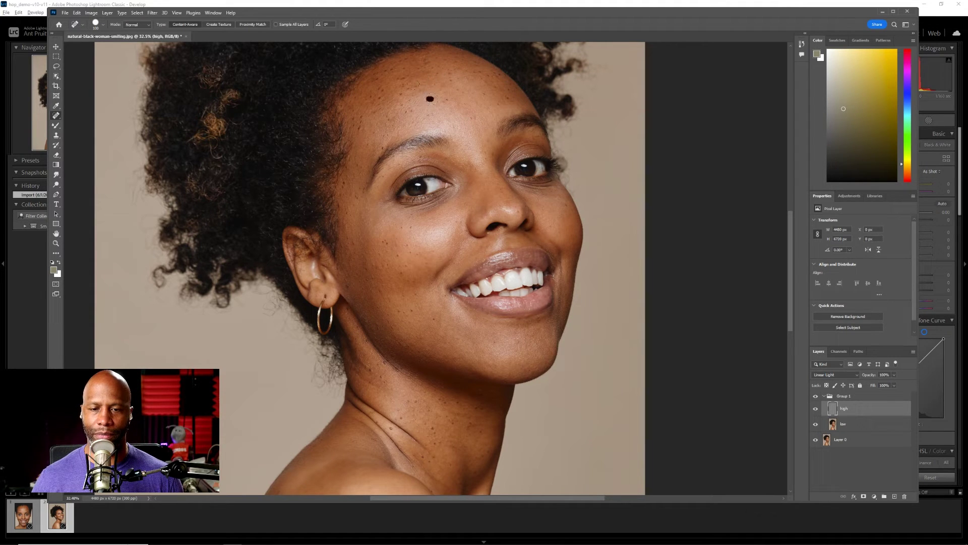
{"action": "left_click", "coordinate": [401, 94]}
{"action": "left_click", "coordinate": [380, 99]}
{"action": "left_click", "coordinate": [378, 89]}
{"action": "left_click_drag", "start_coordinate": [397, 78], "coordinate": [401, 78]}
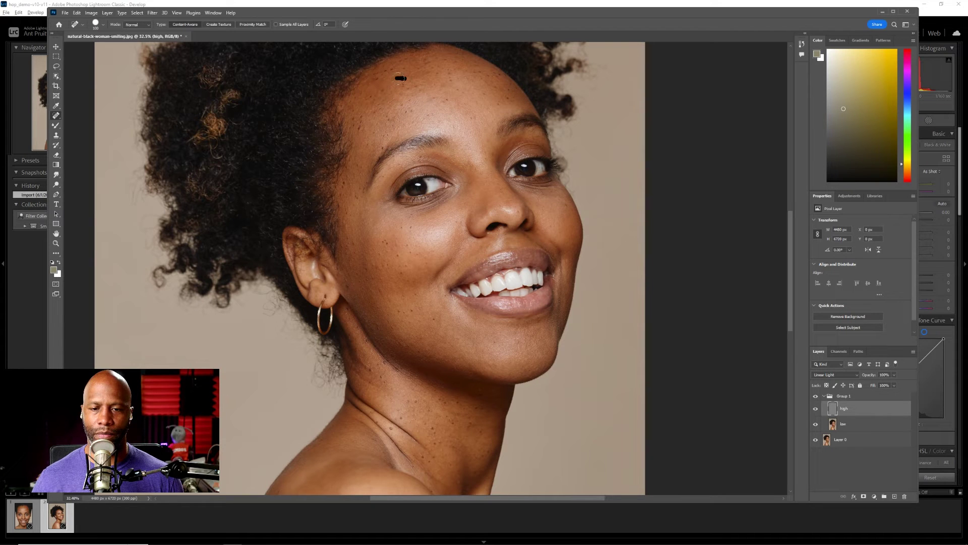
{"action": "left_click", "coordinate": [476, 74]}
{"action": "left_click", "coordinate": [498, 75]}
{"action": "left_click", "coordinate": [485, 76]}
{"action": "left_click", "coordinate": [493, 86]}
{"action": "left_click", "coordinate": [363, 117]}
{"action": "left_click", "coordinate": [388, 119]}
{"action": "left_click", "coordinate": [407, 110]}
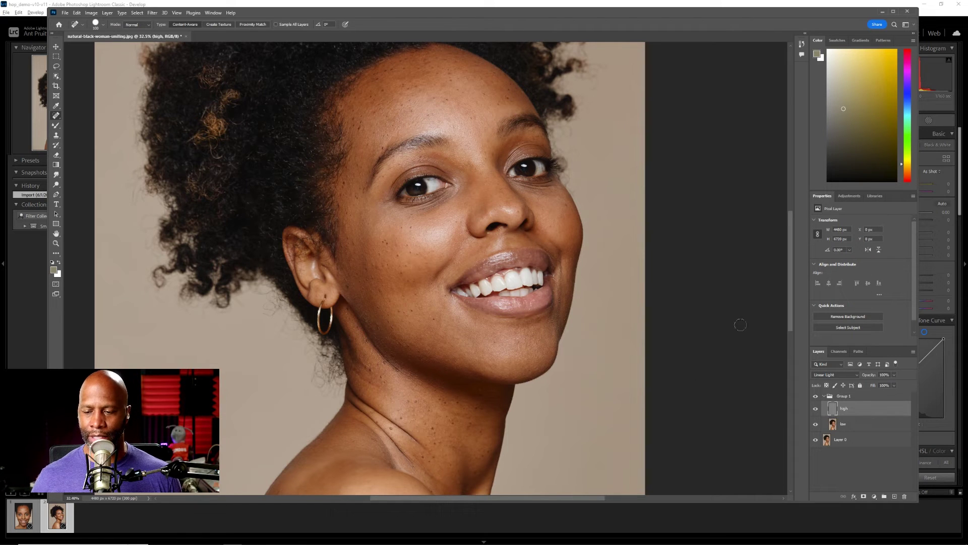
- Add a layer mask to the high layer and set the Mixer Brush not to load after each stroke
{"action": "left_click", "coordinate": [863, 497]}
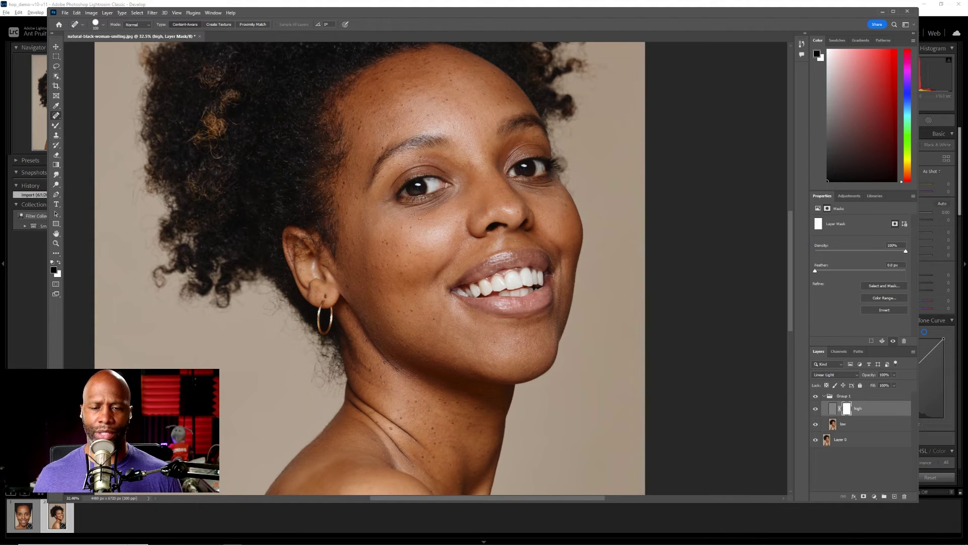
{"action": "left_click", "coordinate": [57, 126]}
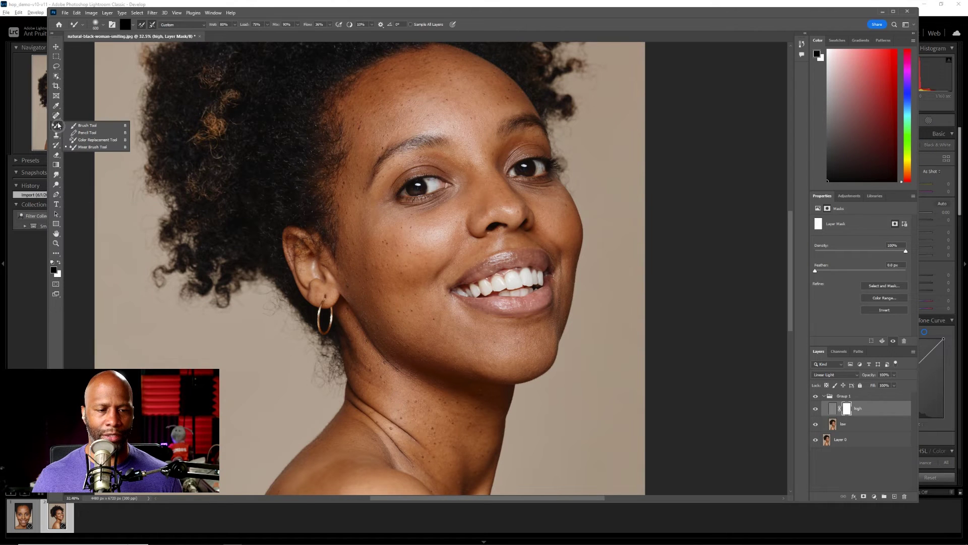
{"action": "left_click", "coordinate": [97, 147]}
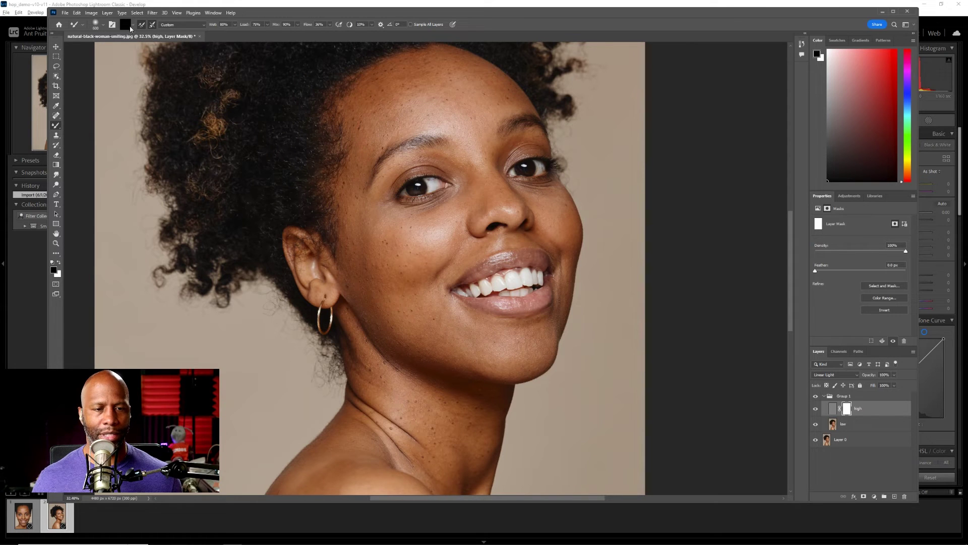
{"action": "left_click", "coordinate": [126, 24]}
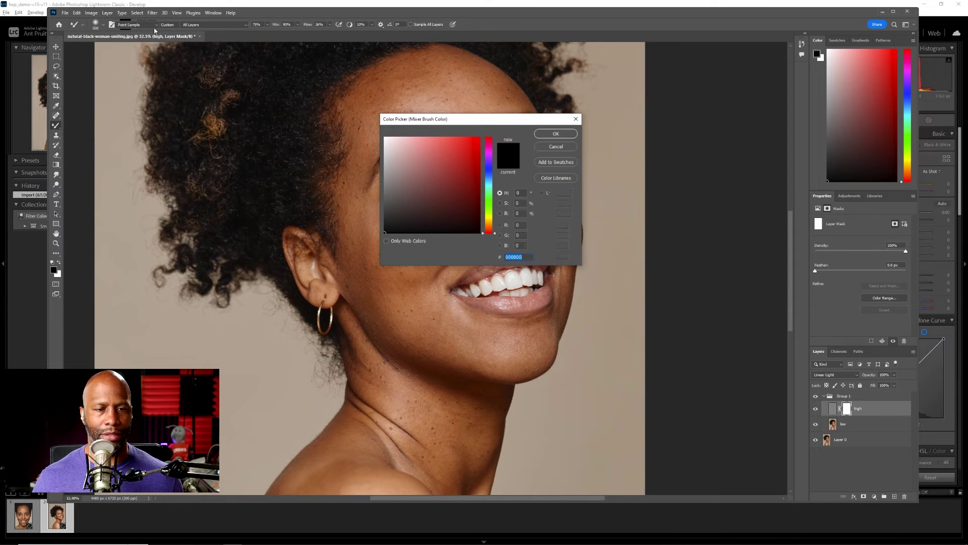
{"action": "left_click", "coordinate": [566, 147]}
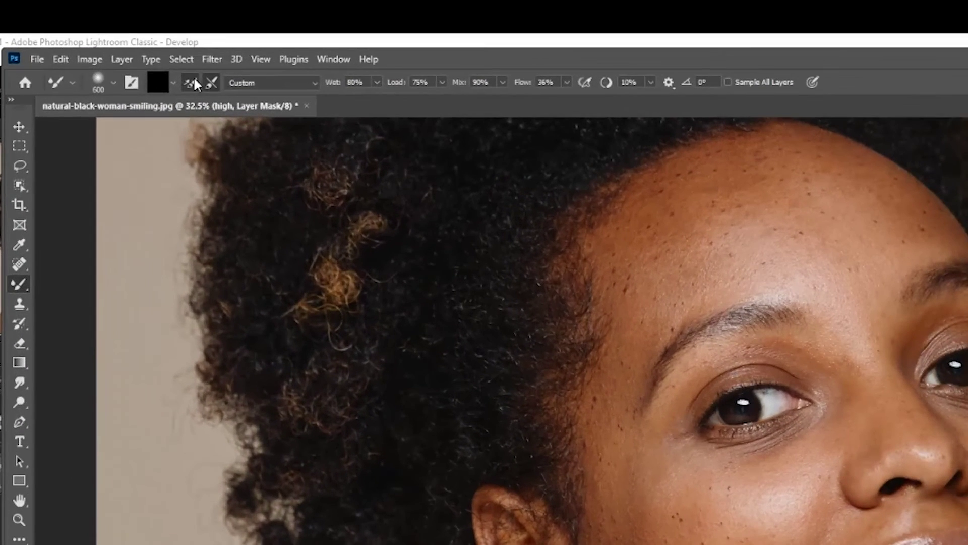
{"action": "left_click", "coordinate": [143, 25]}
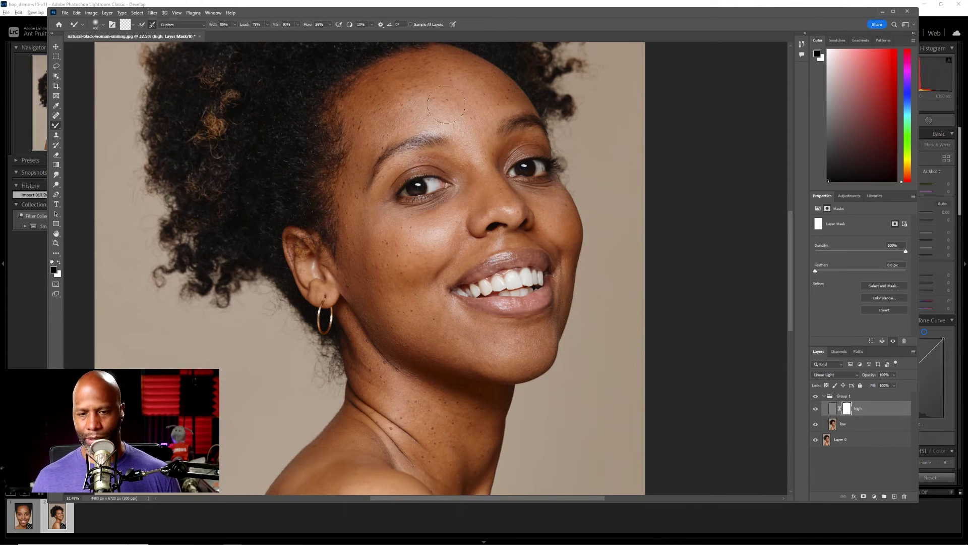
- Reduce the Mixer Brush size and make the high layer's mask the active target
{"action": "key", "text": "bracketleft"}
{"action": "key", "text": "bracketleft"}
{"action": "key", "text": "bracketleft"}
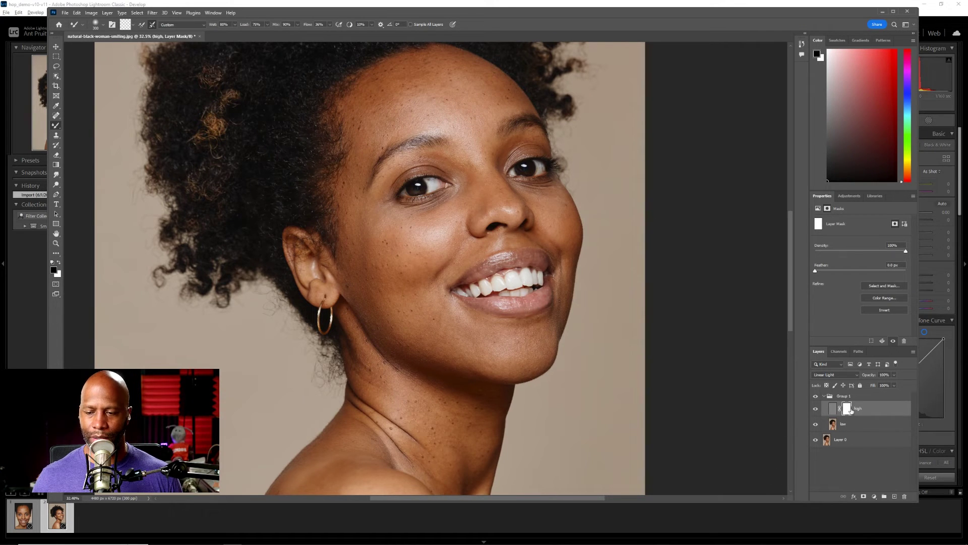
{"action": "left_click", "coordinate": [833, 409]}
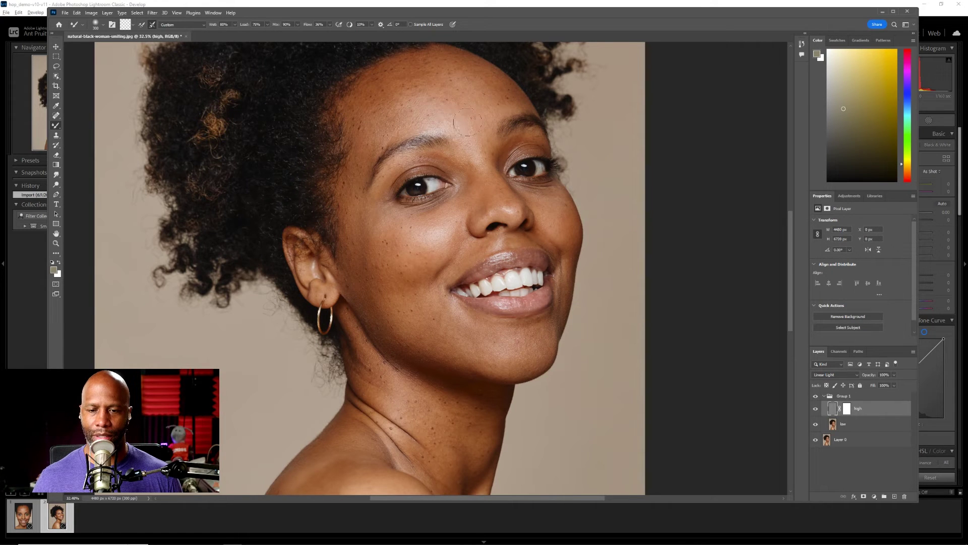
{"action": "left_click", "coordinate": [860, 428]}
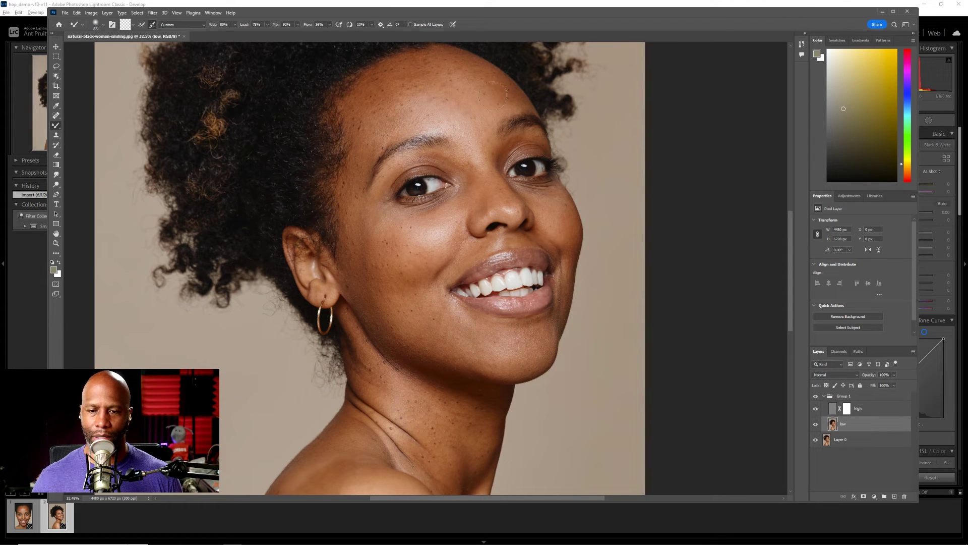
{"action": "left_click", "coordinate": [847, 409]}
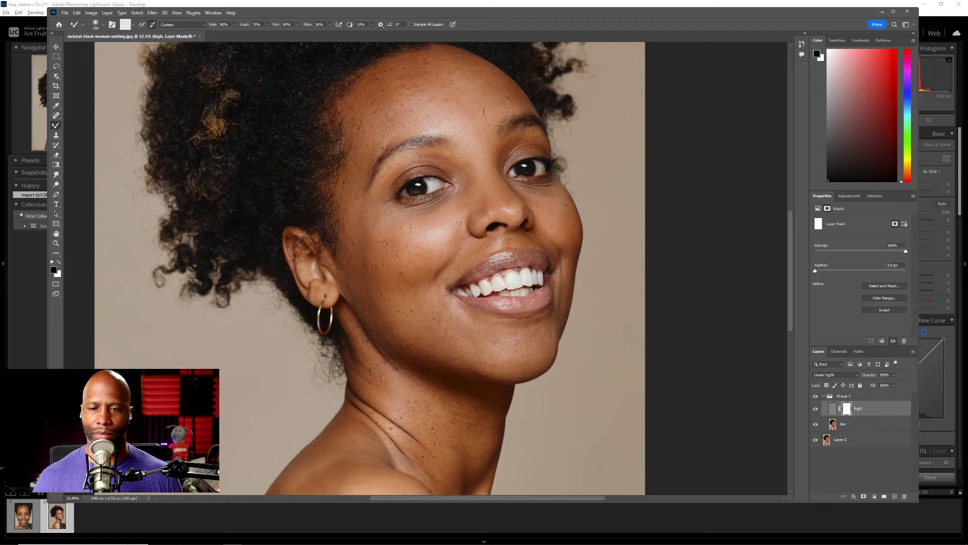
- Brush over the forehead on the high layer's mask and blend the cheek tones on the low layer with the Mixer Brush
{"action": "mouse_move", "coordinate": [501, 98]}
{"action": "left_mouse_down"}
{"action": "mouse_move", "coordinate": [441, 108]}
{"action": "mouse_move", "coordinate": [435, 86]}
{"action": "left_mouse_up"}
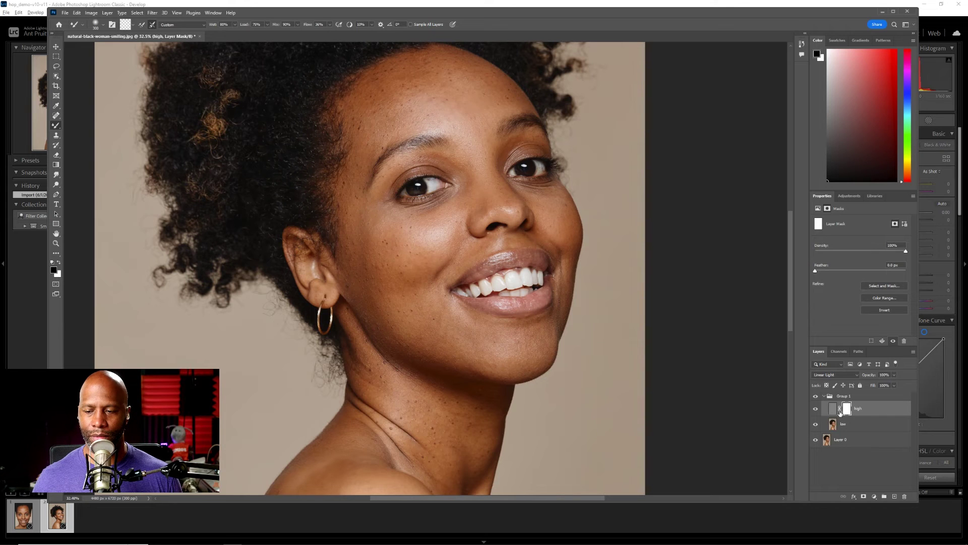
{"action": "left_click", "coordinate": [861, 429]}
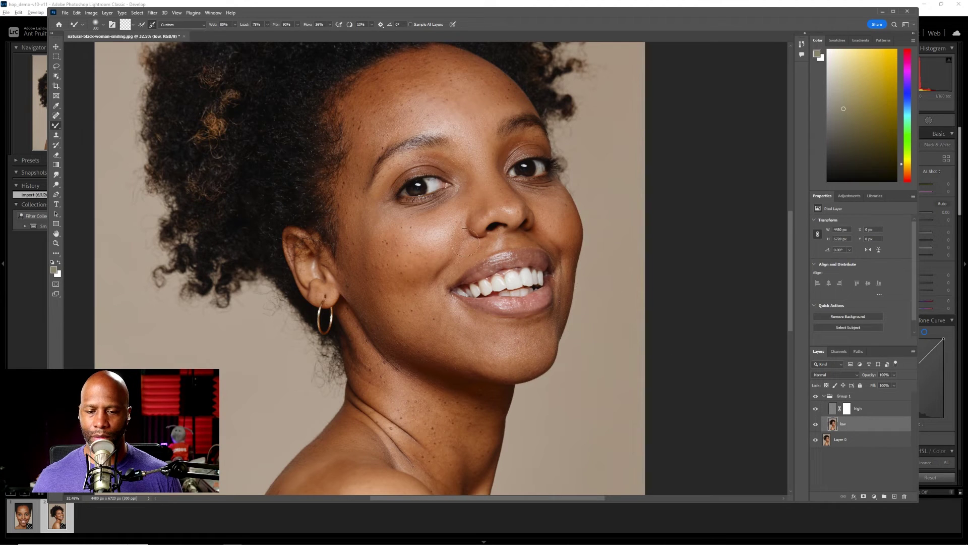
{"action": "mouse_move", "coordinate": [433, 233]}
{"action": "left_mouse_down"}
{"action": "mouse_move", "coordinate": [393, 236]}
{"action": "mouse_move", "coordinate": [422, 249]}
{"action": "left_mouse_up"}
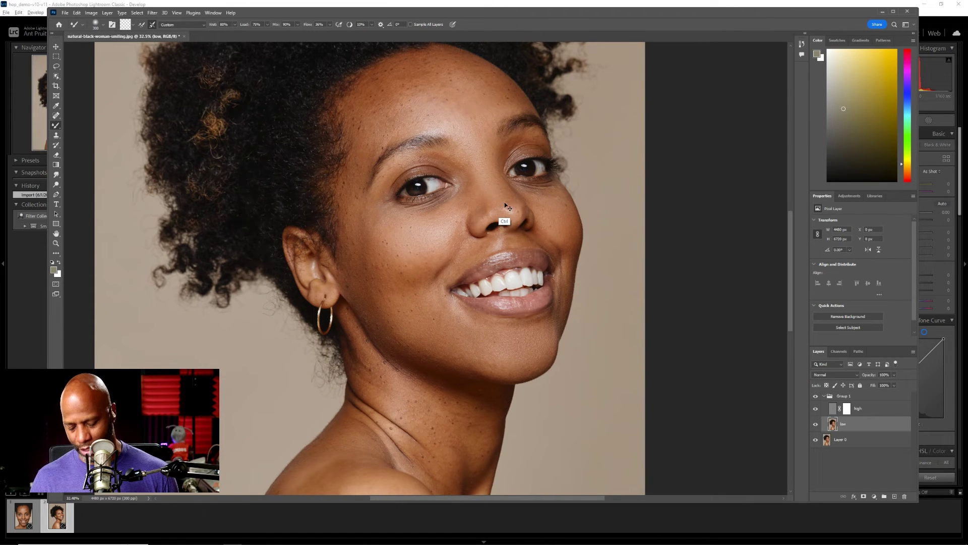
- Compare the whole portrait before and after retouching by toggling the visibility of Group 1 at 25% zoom
{"action": "key", "text": "ctrl+minus"}
{"action": "key", "text": "ctrl+minus"}
{"action": "key", "text": "ctrl+plus"}
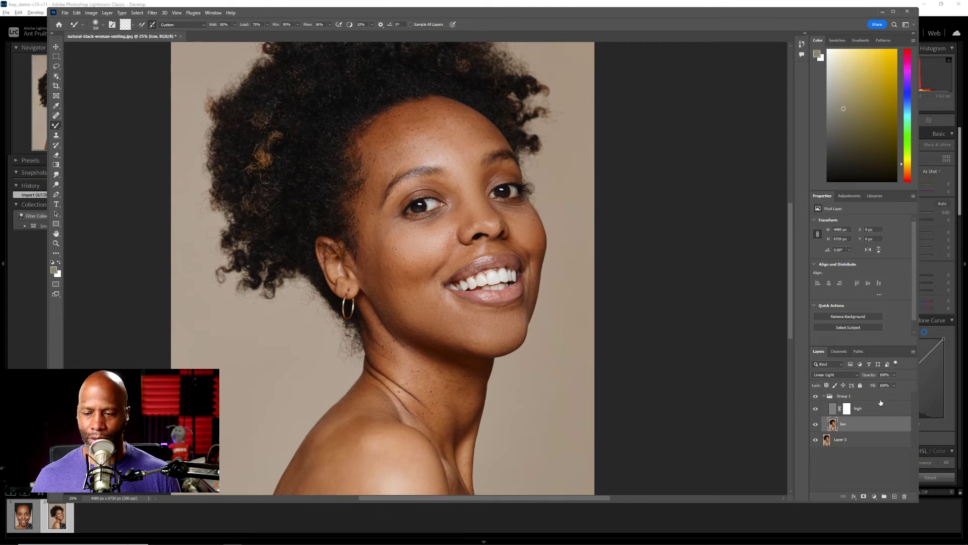
{"action": "left_click", "coordinate": [859, 396]}
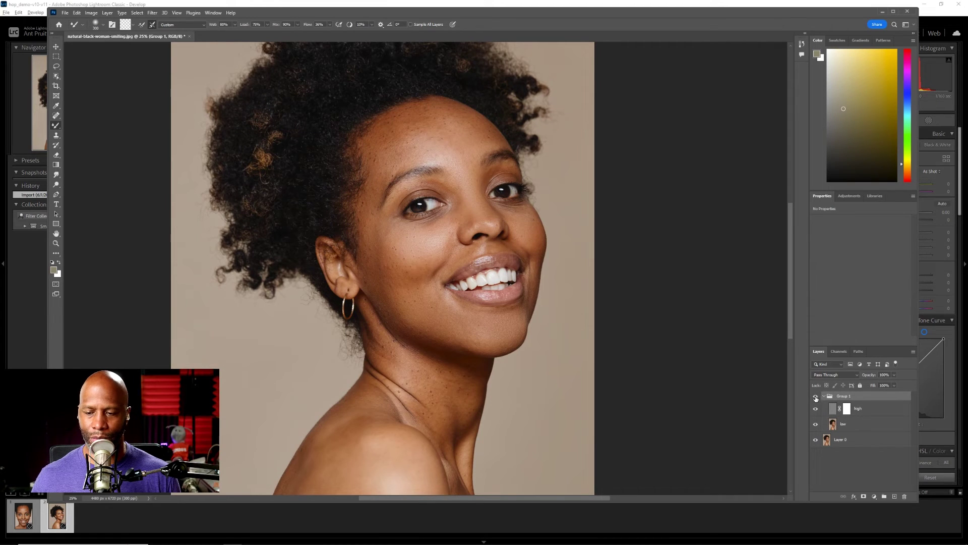
{"action": "left_click", "coordinate": [817, 395]}
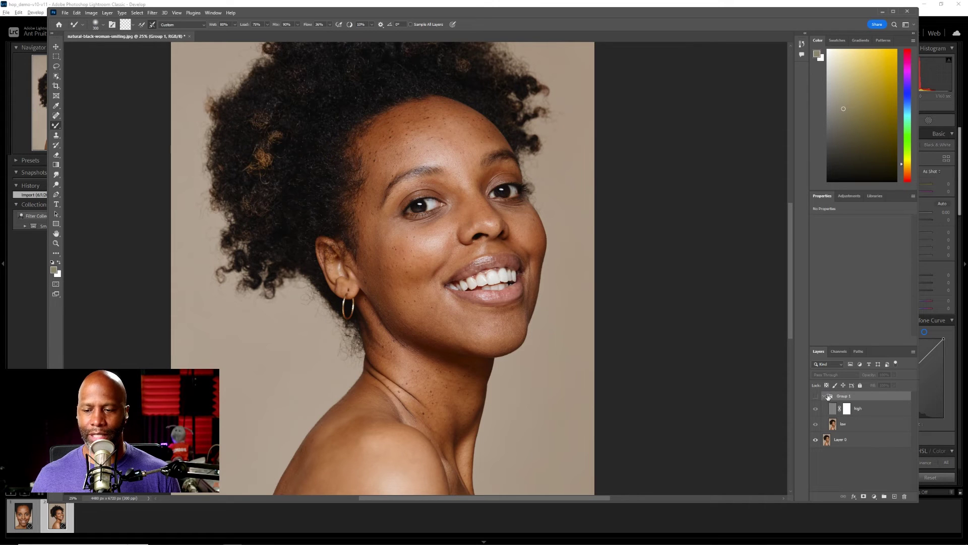
{"action": "left_click", "coordinate": [817, 397]}
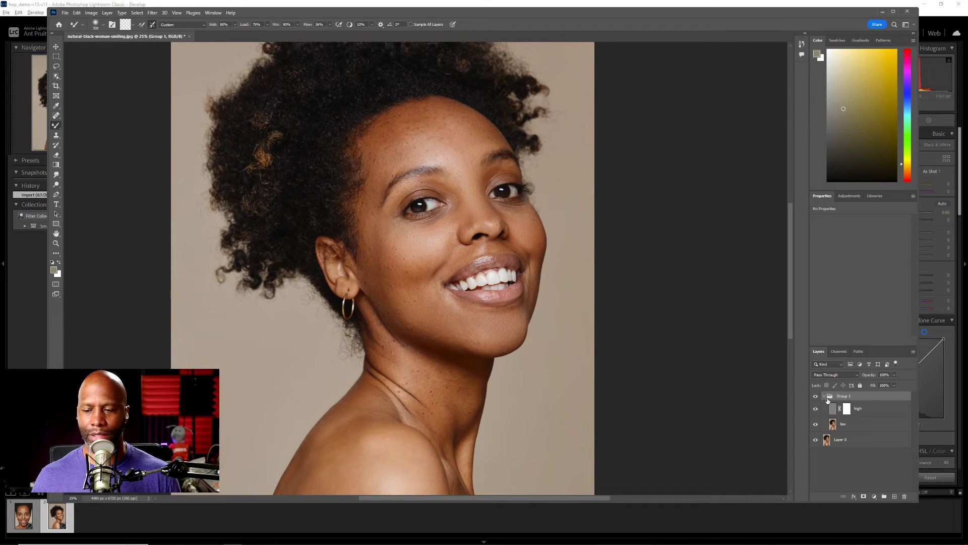
{"action": "left_click", "coordinate": [817, 396]}
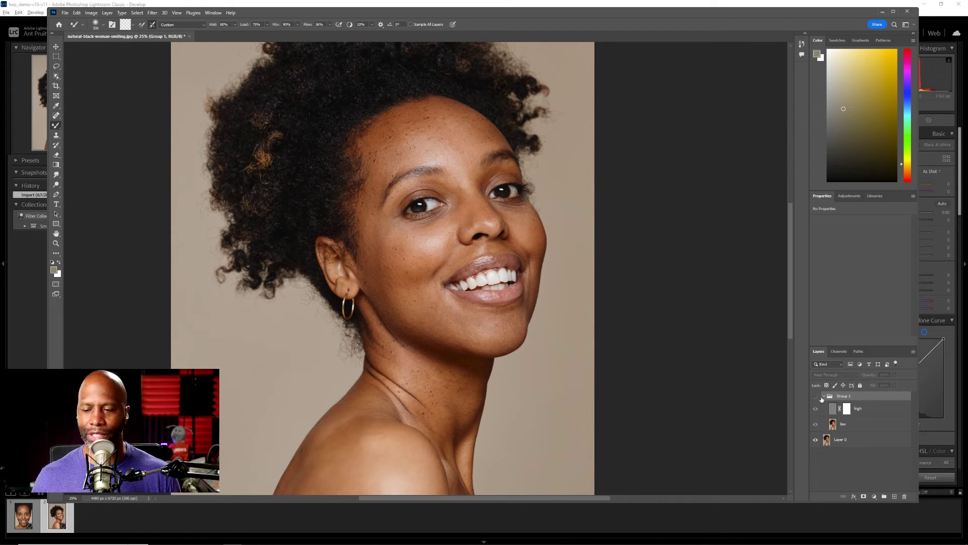
{"action": "left_click", "coordinate": [817, 397]}
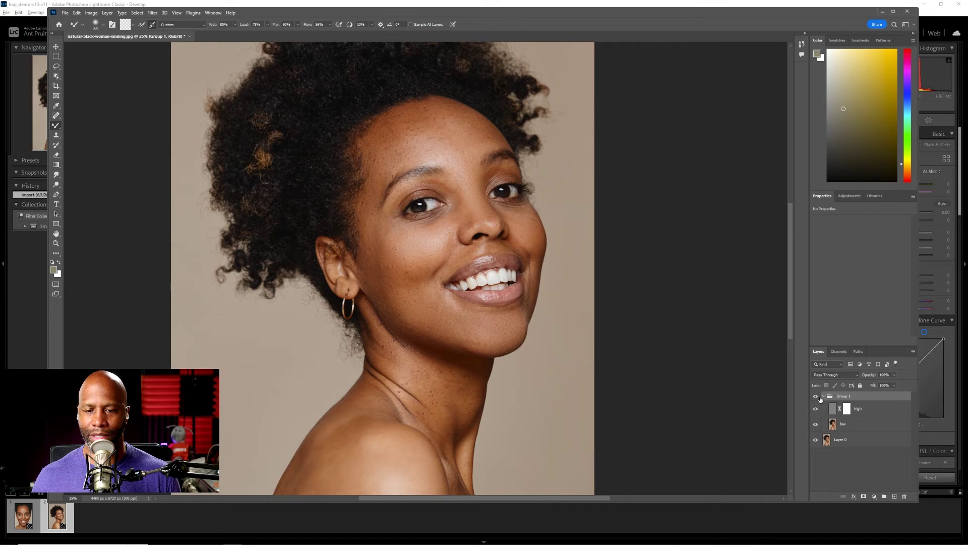
{"action": "left_click", "coordinate": [816, 397]}
{"action": "left_click", "coordinate": [818, 397]}
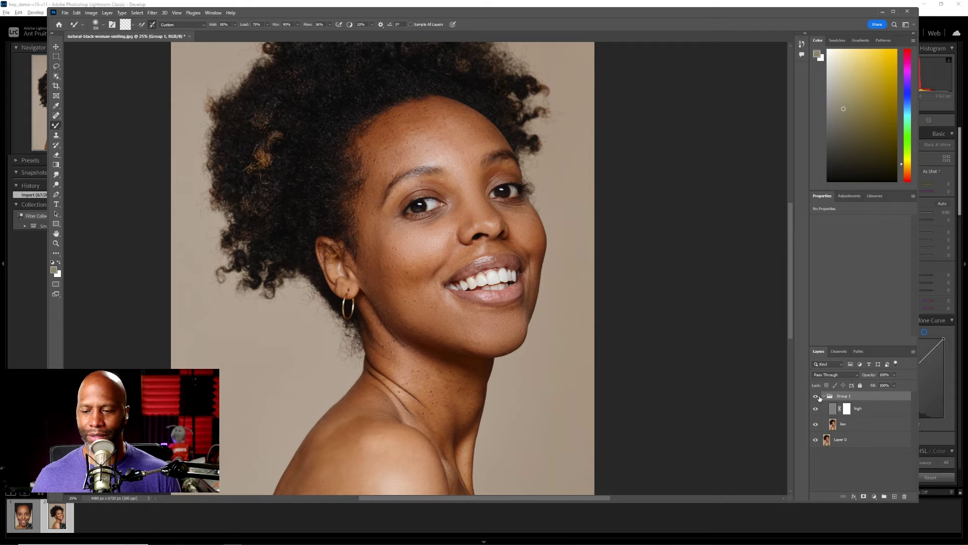
{"action": "left_click", "coordinate": [816, 397]}
{"action": "left_click", "coordinate": [817, 397]}
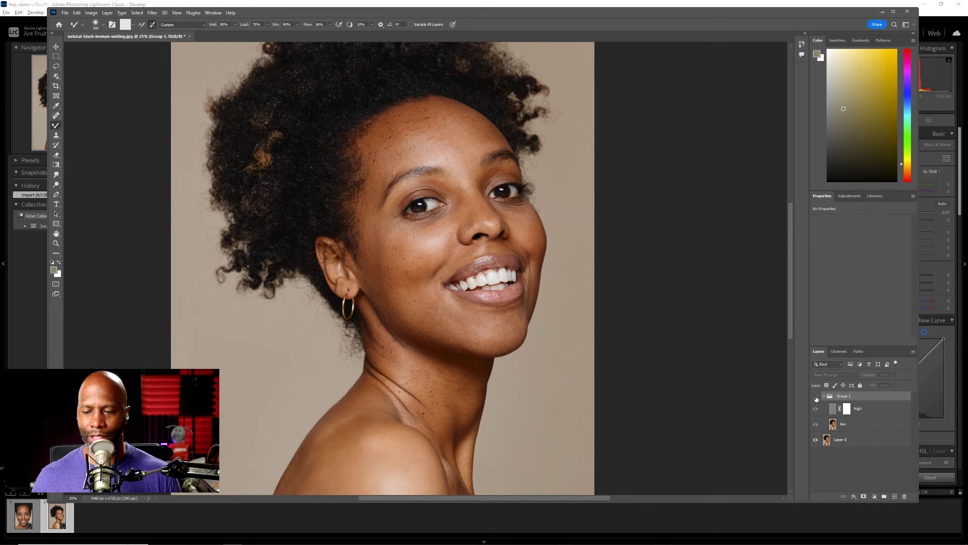
- Make the high layer's mask the active target and adjust the Mixer Brush size for the jaw and neck area
{"action": "left_click", "coordinate": [840, 408]}
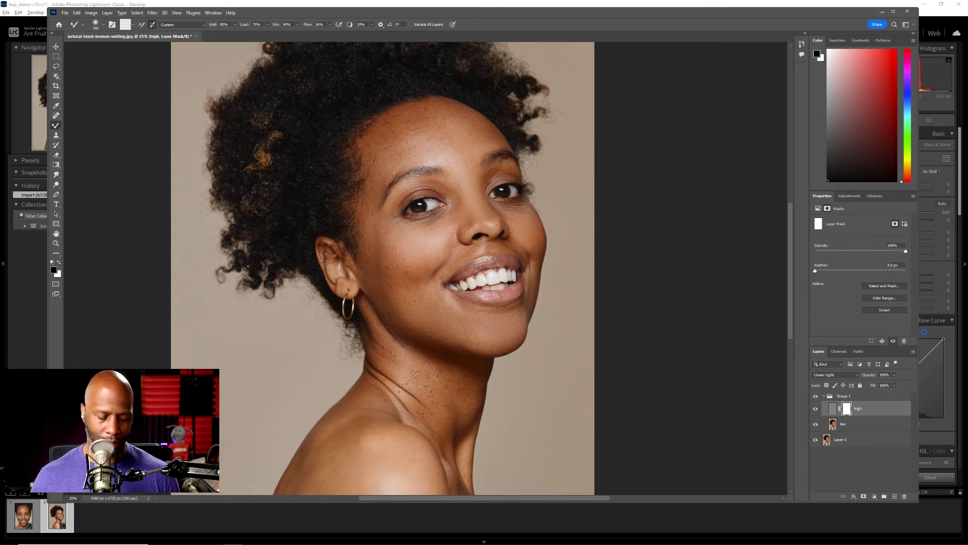
{"action": "key", "text": "bracketright"}
{"action": "key", "text": "bracketright"}
{"action": "key", "text": "bracketright"}
{"action": "key", "text": "bracketleft"}
{"action": "key", "text": "bracketleft"}
{"action": "key", "text": "bracketleft"}
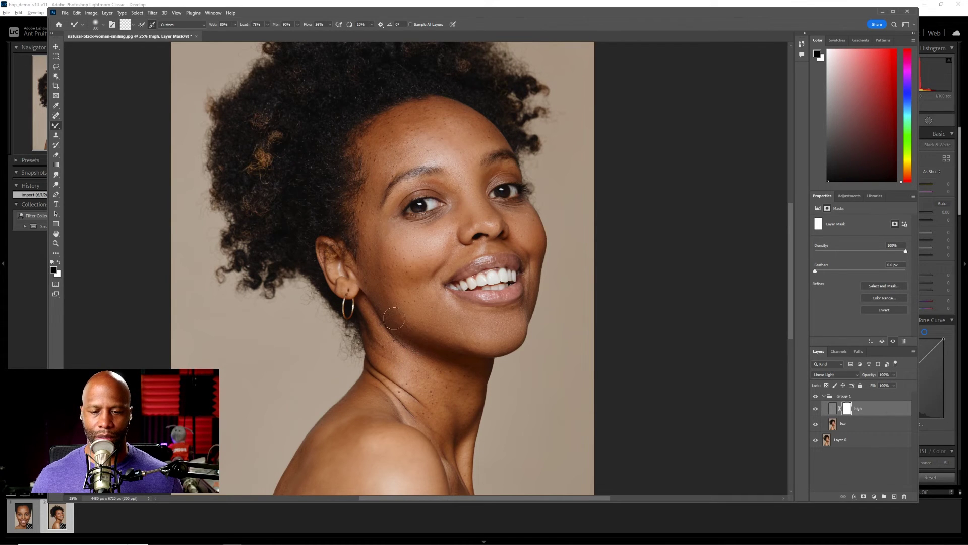
- Blend the neck skin on the low layer with the Mixer Brush, comparing the retouch with Group 1 hidden and shown
{"action": "left_click", "coordinate": [815, 396]}
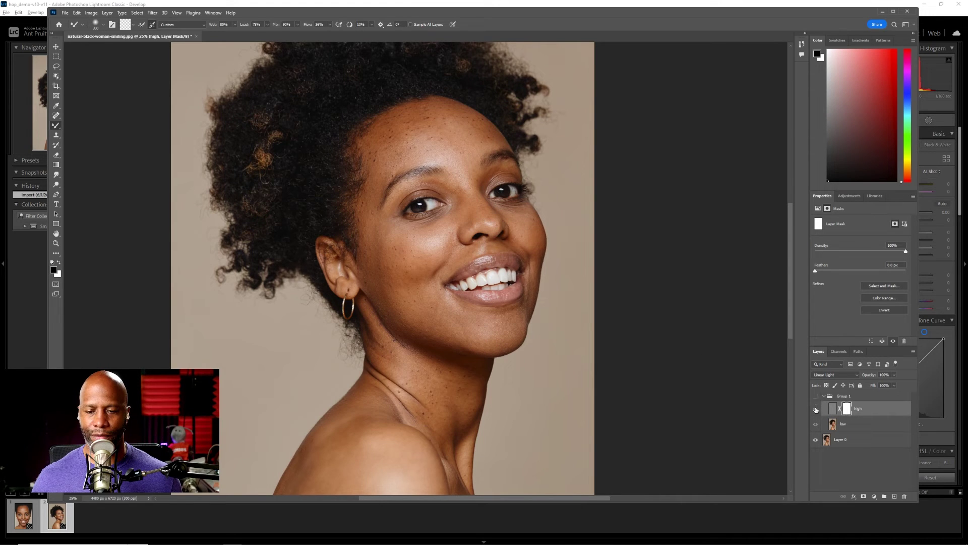
{"action": "left_click", "coordinate": [816, 397]}
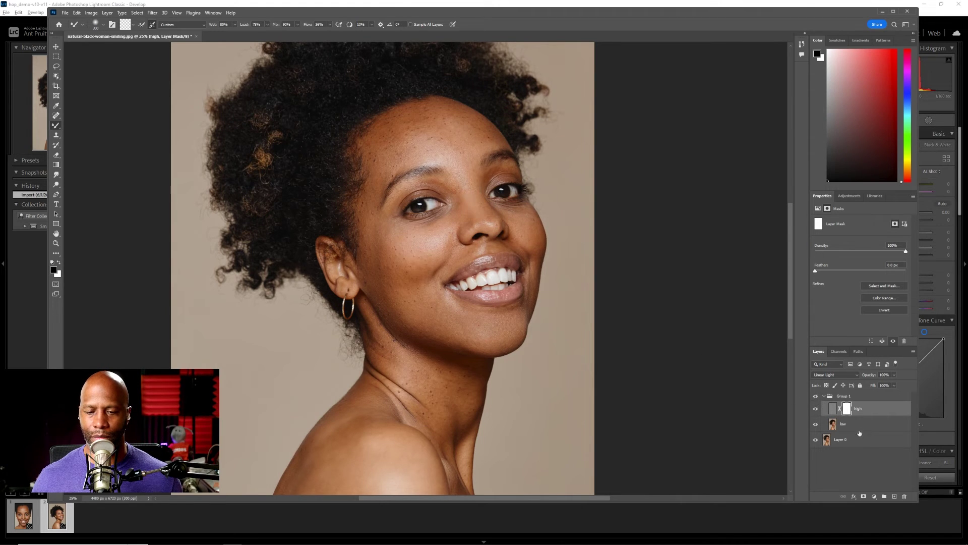
{"action": "left_click", "coordinate": [852, 425]}
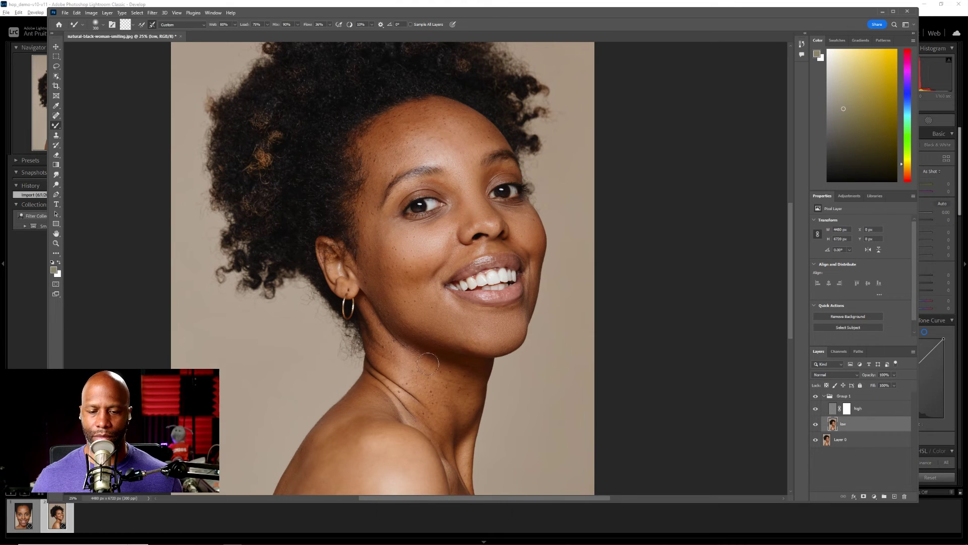
{"action": "mouse_move", "coordinate": [457, 387]}
{"action": "left_mouse_down"}
{"action": "mouse_move", "coordinate": [476, 388]}
{"action": "mouse_move", "coordinate": [370, 330]}
{"action": "mouse_move", "coordinate": [437, 380]}
{"action": "mouse_move", "coordinate": [469, 378]}
{"action": "mouse_move", "coordinate": [476, 391]}
{"action": "mouse_move", "coordinate": [459, 411]}
{"action": "mouse_move", "coordinate": [440, 403]}
{"action": "mouse_move", "coordinate": [426, 354]}
{"action": "mouse_move", "coordinate": [384, 316]}
{"action": "mouse_move", "coordinate": [462, 416]}
{"action": "mouse_move", "coordinate": [446, 427]}
{"action": "mouse_move", "coordinate": [427, 395]}
{"action": "left_mouse_up"}
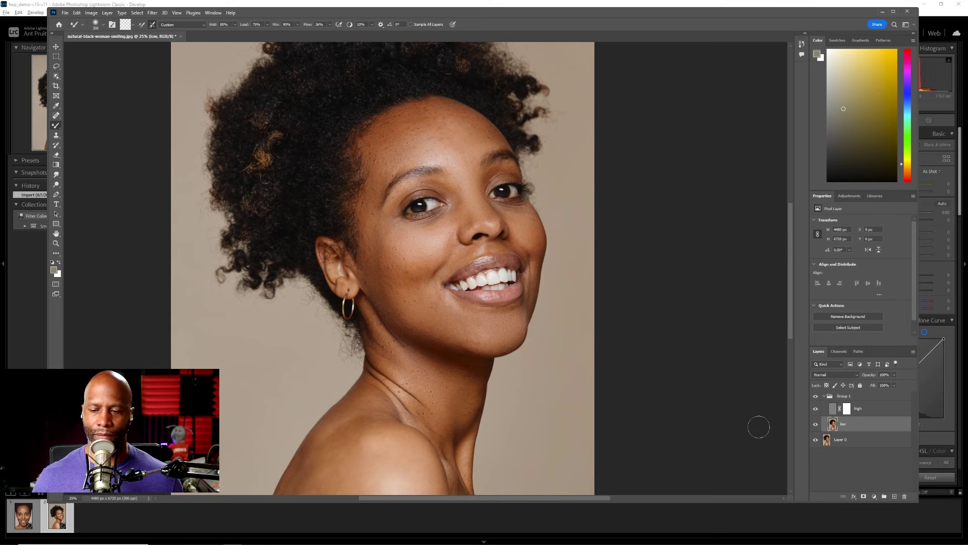
{"action": "left_click", "coordinate": [816, 398]}
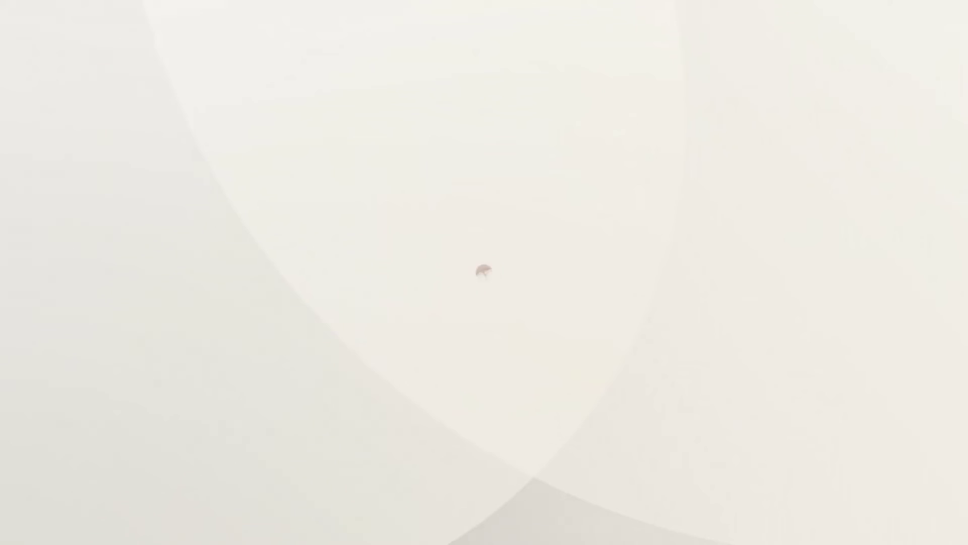